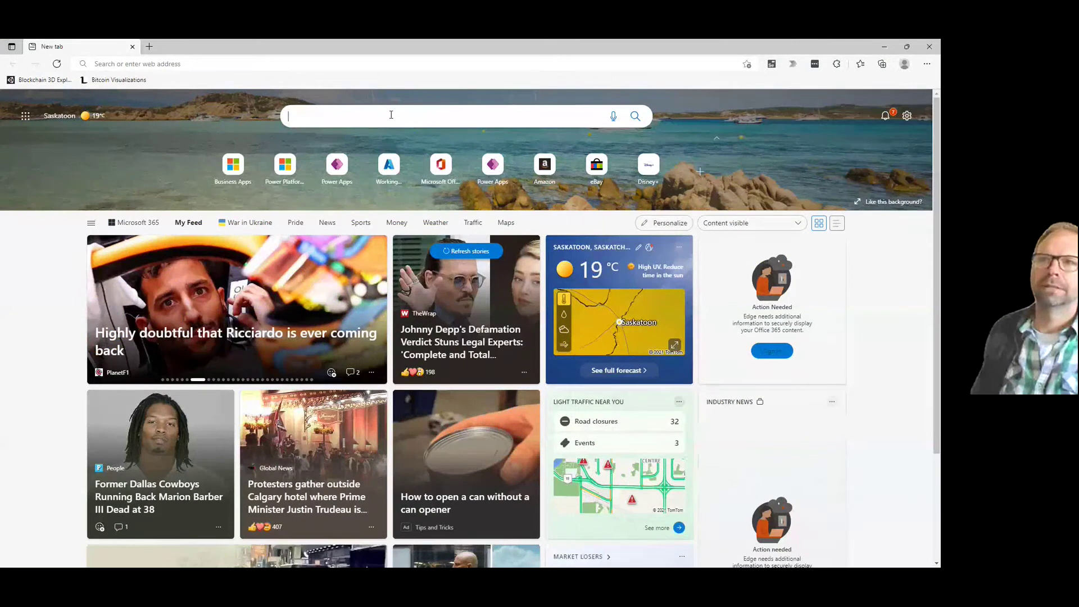
Step: Search for 'sk.bluecross,ca' and open the Saskatchewan Blue Cross home page with its search box shown
{"action": "left_click", "coordinate": [348, 61]}
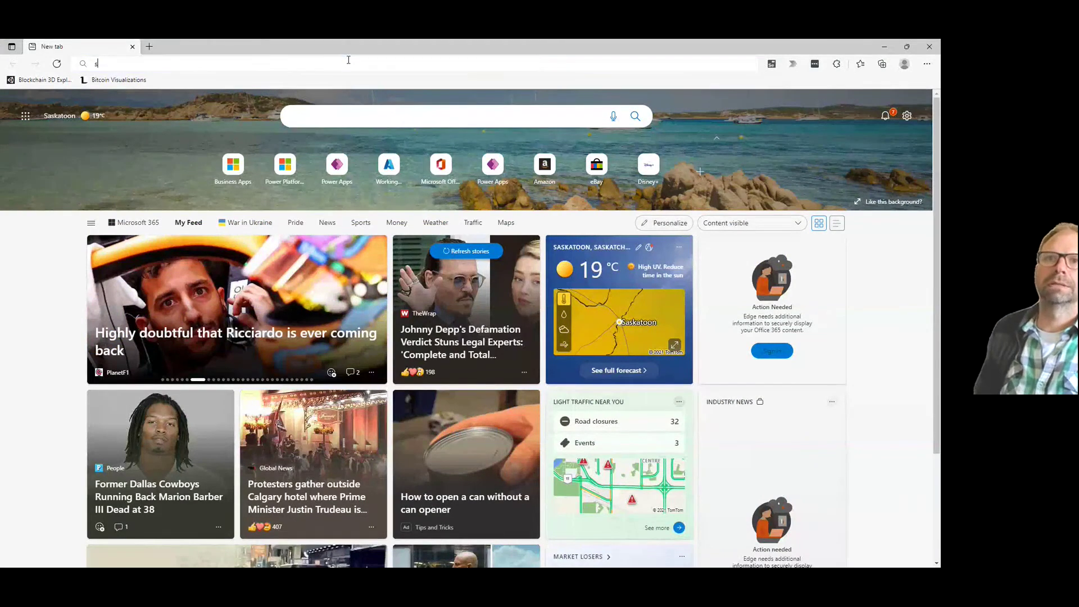
{"action": "type", "text": "sk.bluecro"}
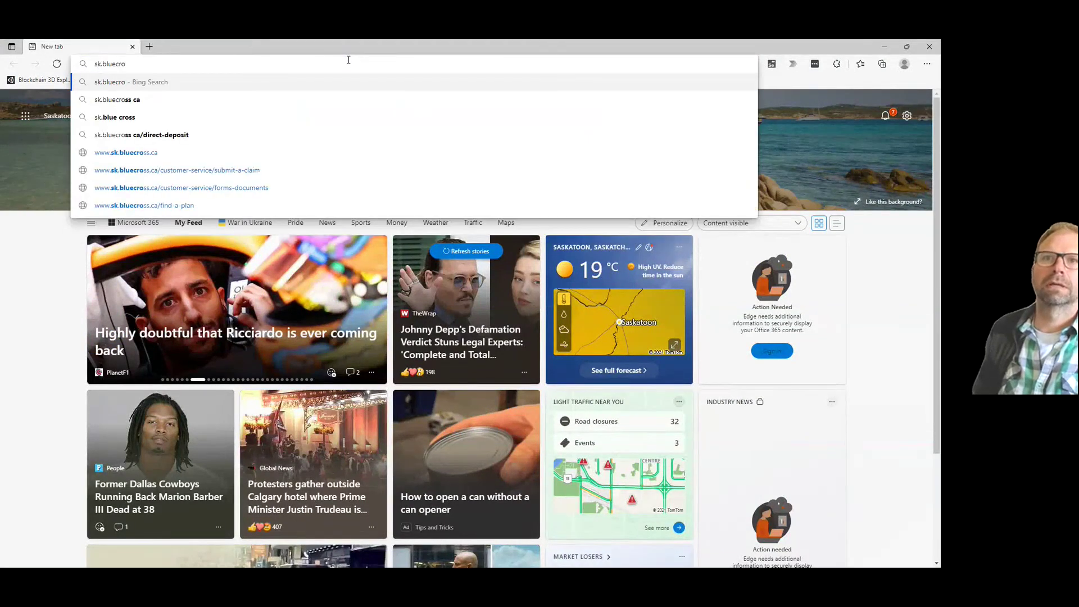
{"action": "type", "text": "ss,ca"}
{"action": "key", "text": "Return"}
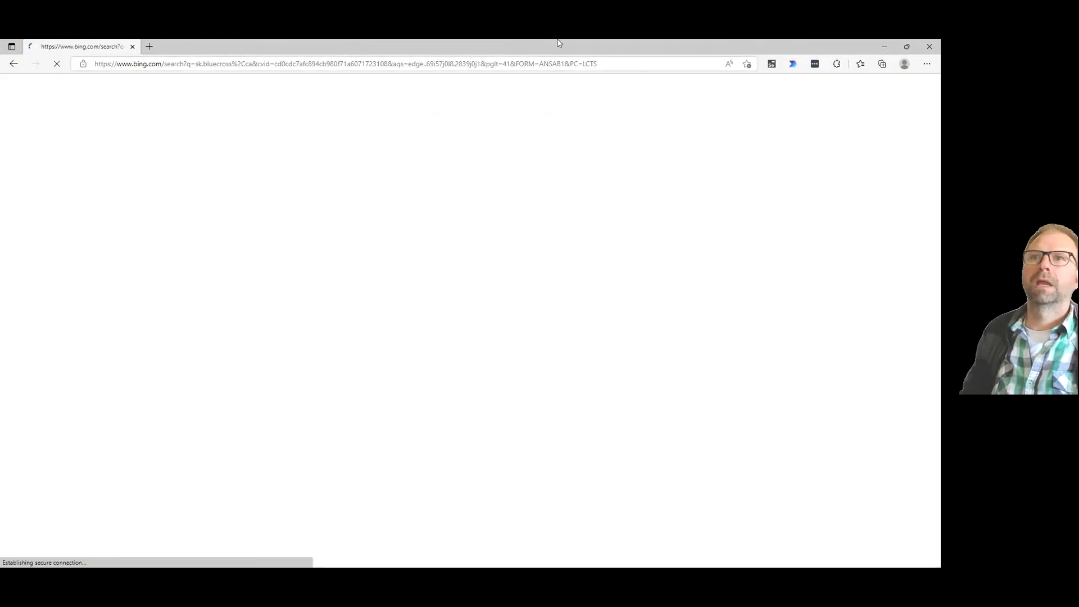
{"action": "left_click", "coordinate": [145, 263]}
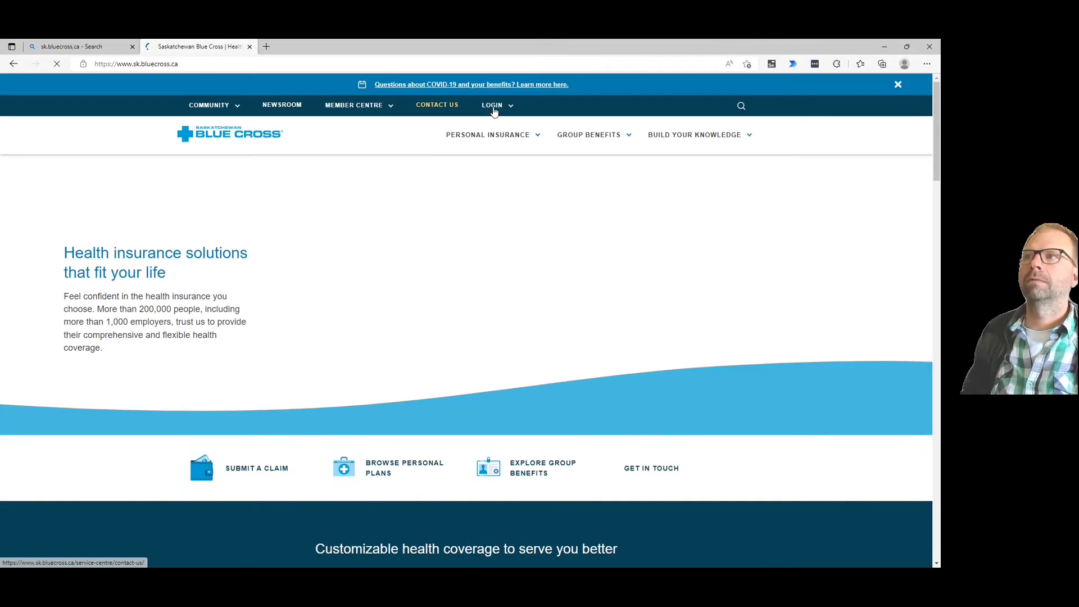
{"action": "left_click", "coordinate": [741, 106]}
Step: Open Edge's Manage personal info settings from the site search field's autofill suggestions
{"action": "left_click", "coordinate": [592, 136]}
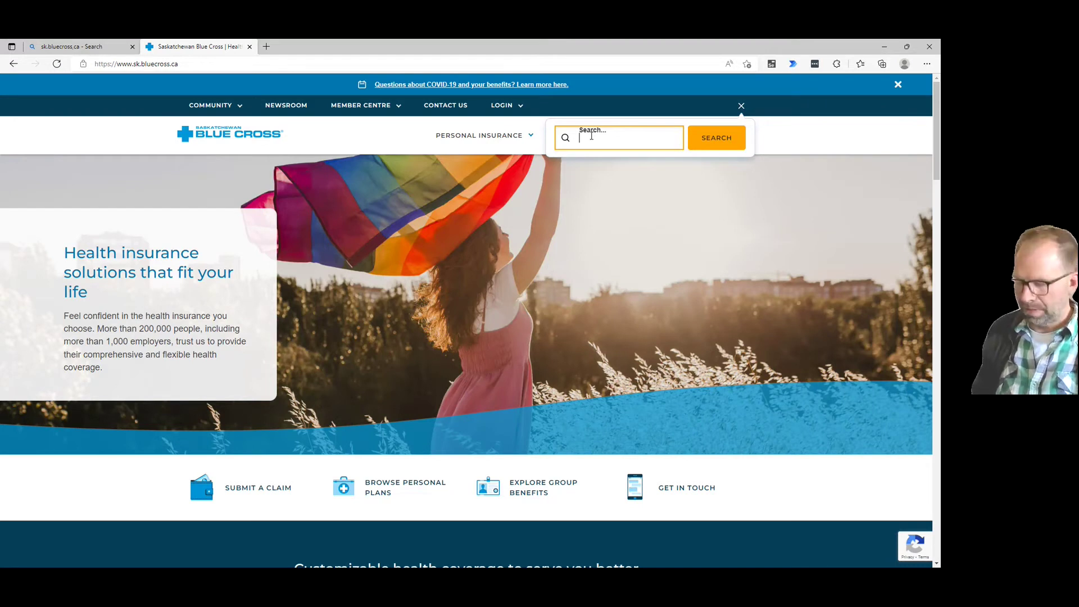
{"action": "left_click", "coordinate": [591, 136]}
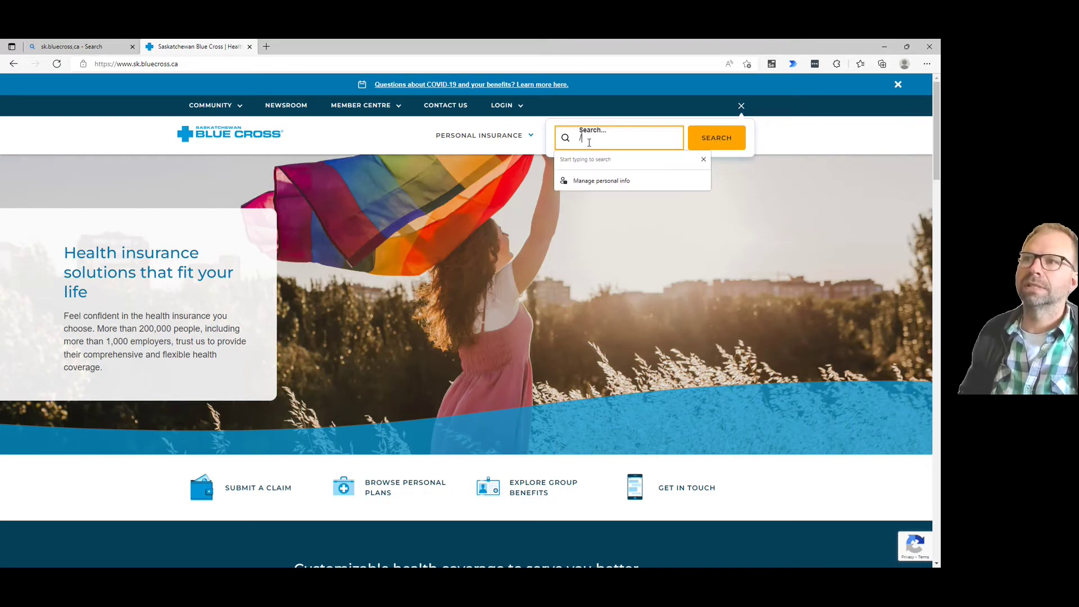
{"action": "left_click", "coordinate": [599, 181]}
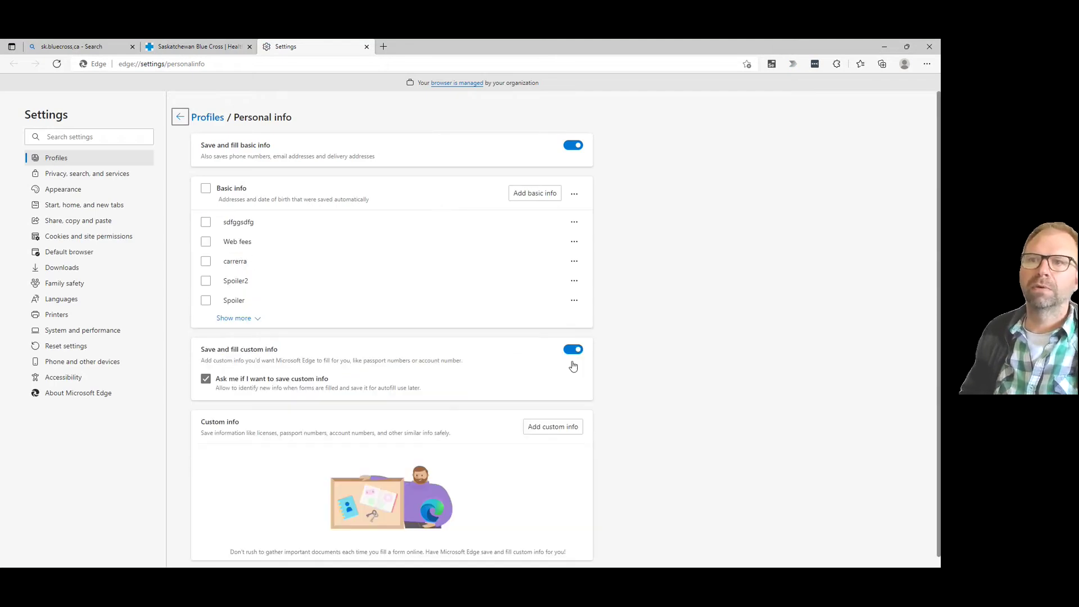
Step: Start a new custom info group titled 'Travel Insurance'
{"action": "left_click", "coordinate": [565, 437]}
{"action": "left_click", "coordinate": [382, 320]}
{"action": "left_click", "coordinate": [386, 277]}
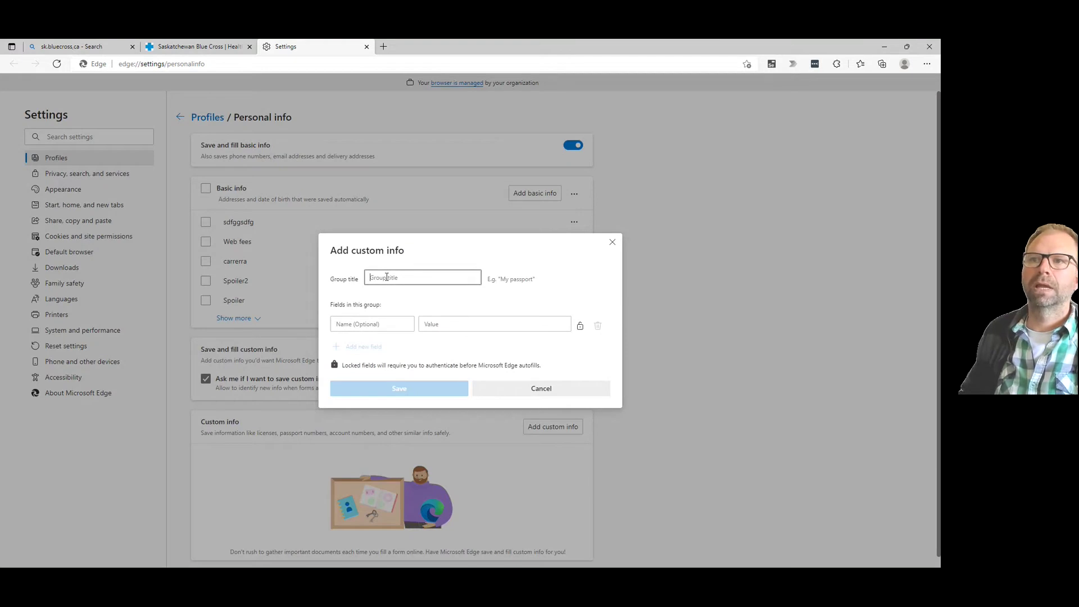
{"action": "type", "text": "Travel Insurance"}
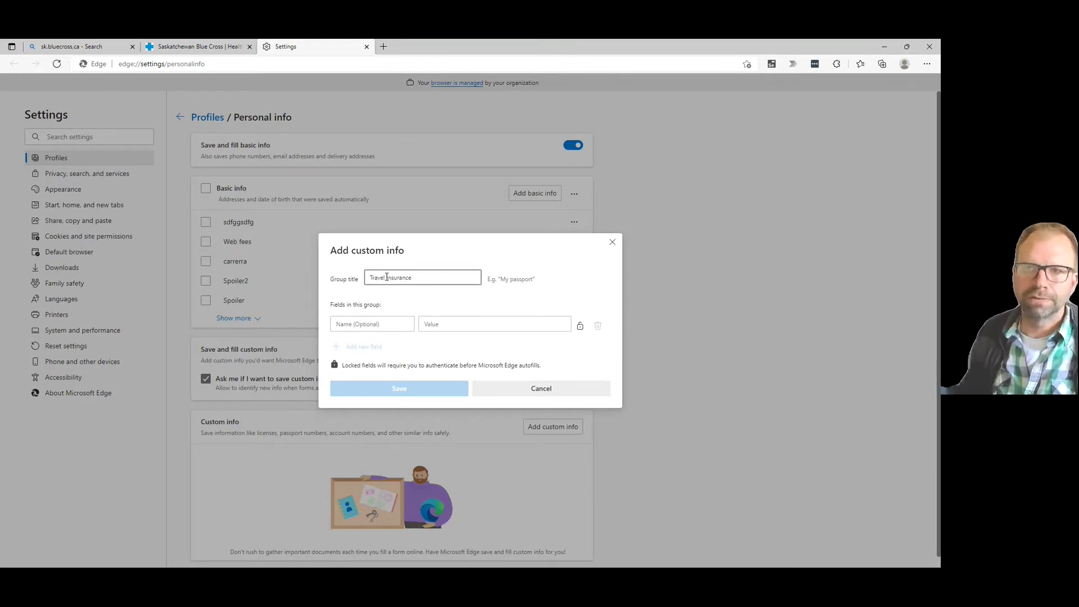
{"action": "left_click", "coordinate": [363, 323]}
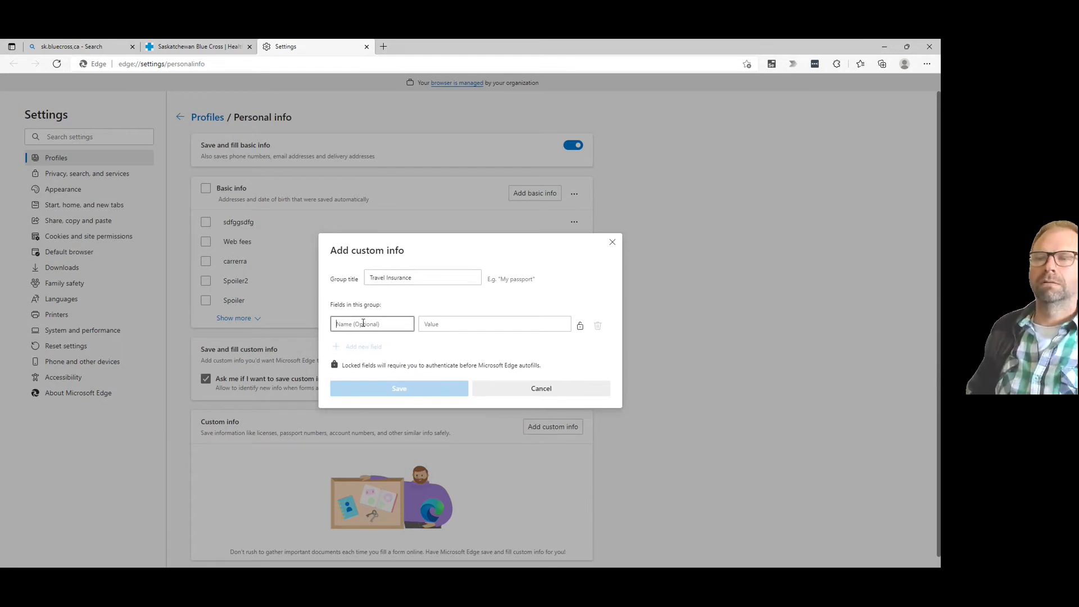
Step: Add a 'US' field with the value 'United States Travel Insurance'
{"action": "type", "text": "US"}
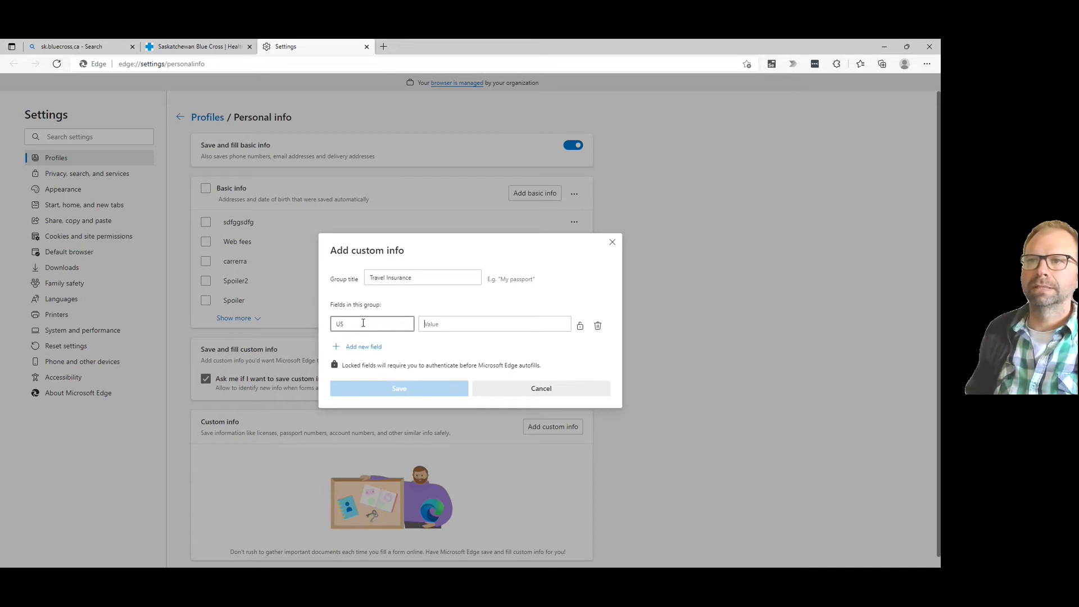
{"action": "key", "text": "Tab"}
{"action": "type", "text": "U"}
{"action": "key", "text": "BackSpace"}
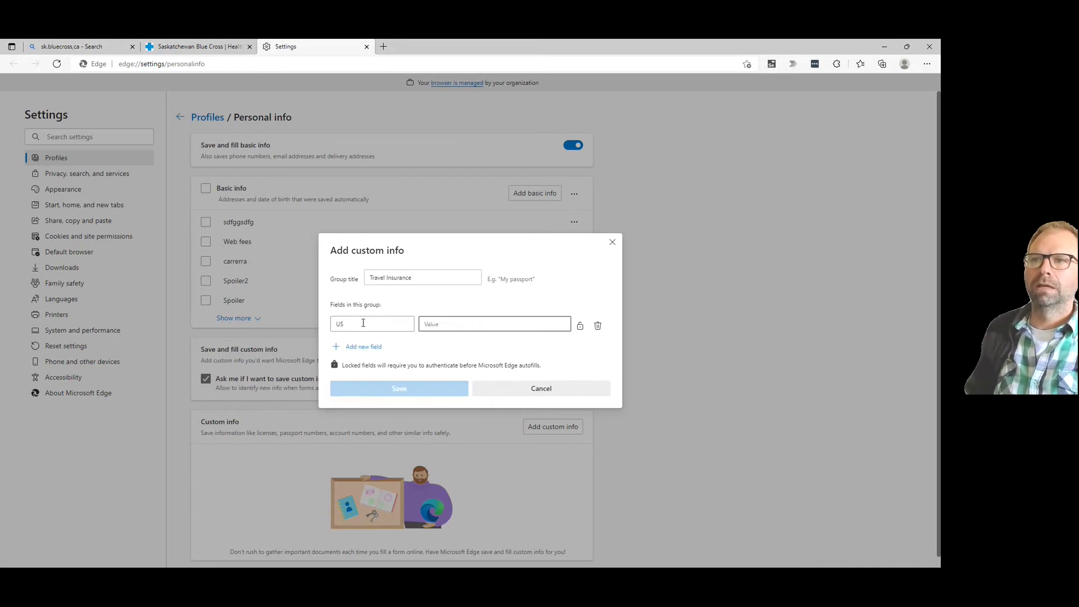
{"action": "type", "text": "United S"}
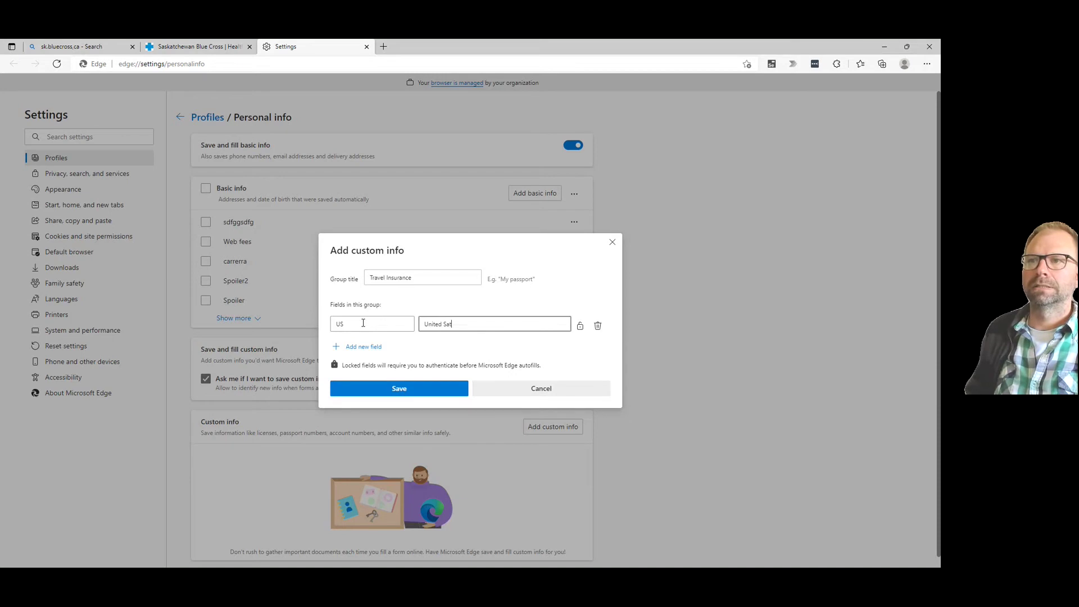
{"action": "type", "text": "tates Travel Insurance"}
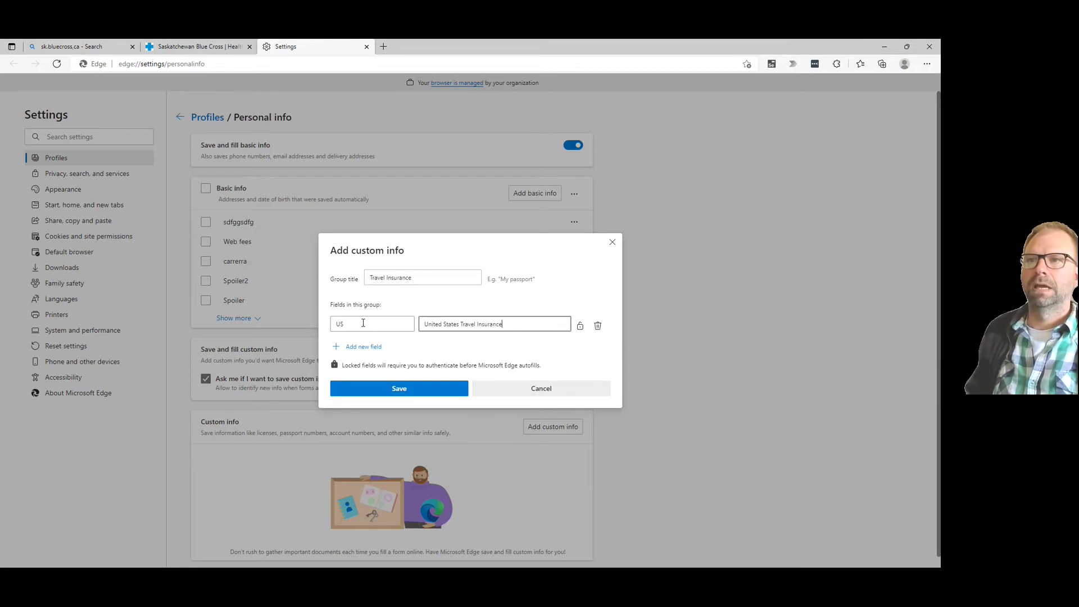
Step: Add a 'Canada' field valued 'Canadian Travel Insurance' and save the group
{"action": "left_click", "coordinate": [364, 346]}
{"action": "left_click", "coordinate": [359, 335]}
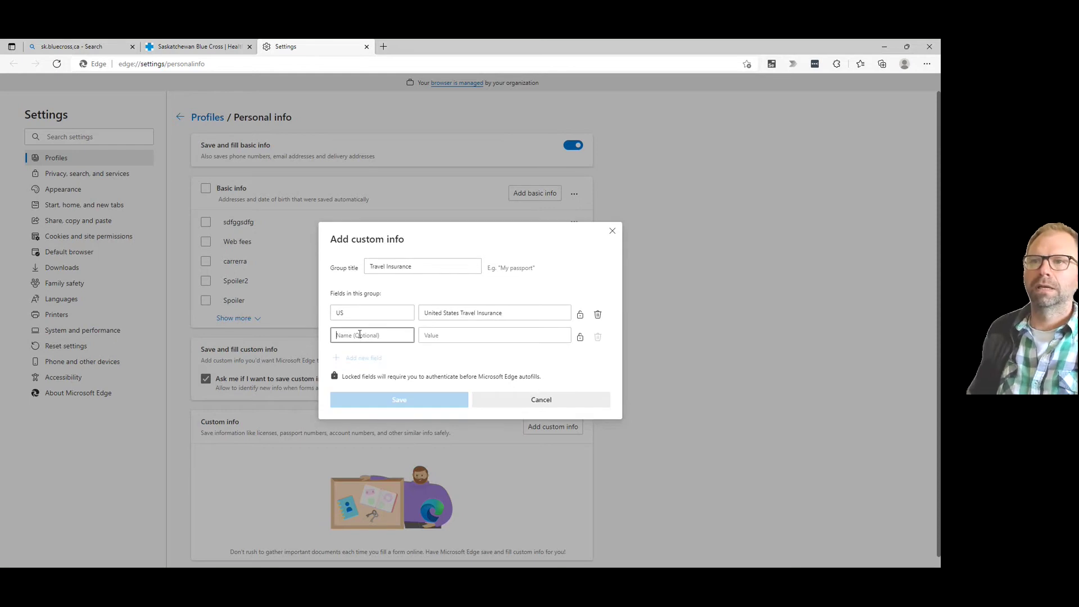
{"action": "type", "text": "Canada"}
{"action": "key", "text": "Tab"}
{"action": "type", "text": "CA"}
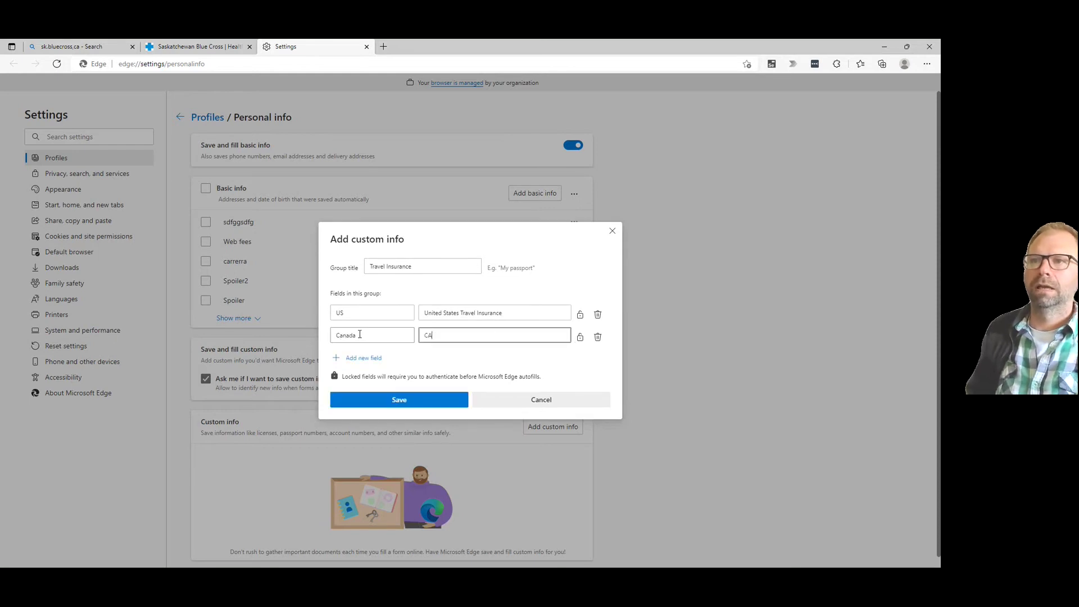
{"action": "type", "text": "nadi"}
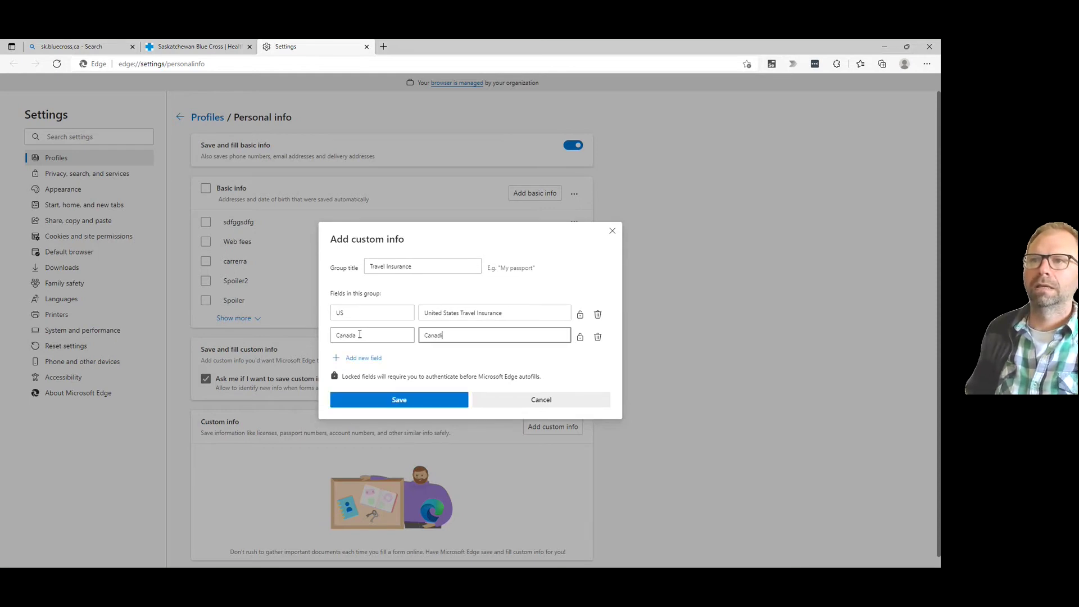
{"action": "type", "text": "an Travel "}
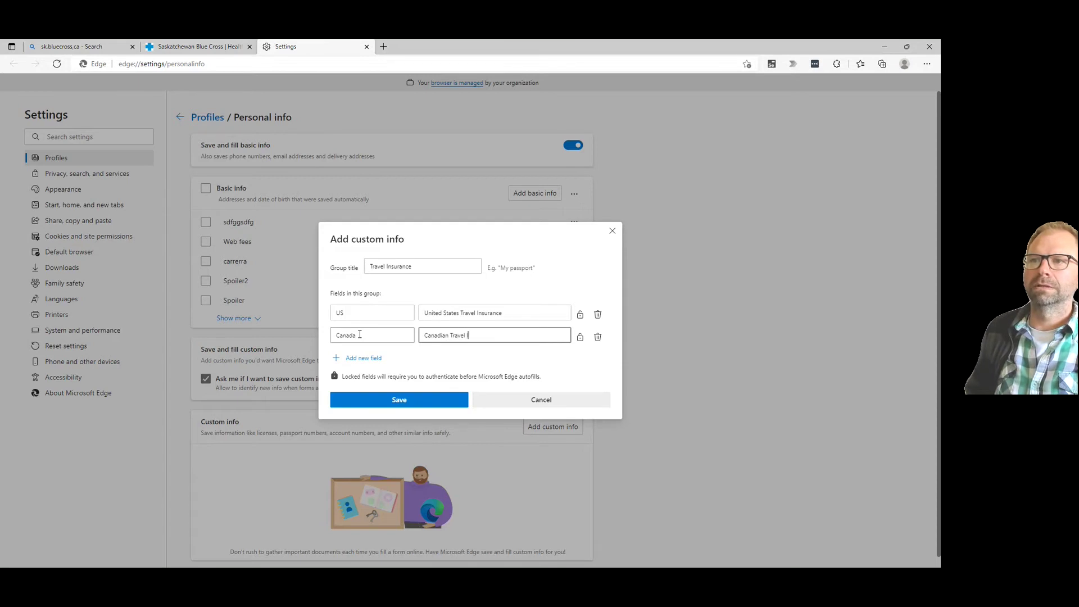
{"action": "type", "text": "Inxsurance"}
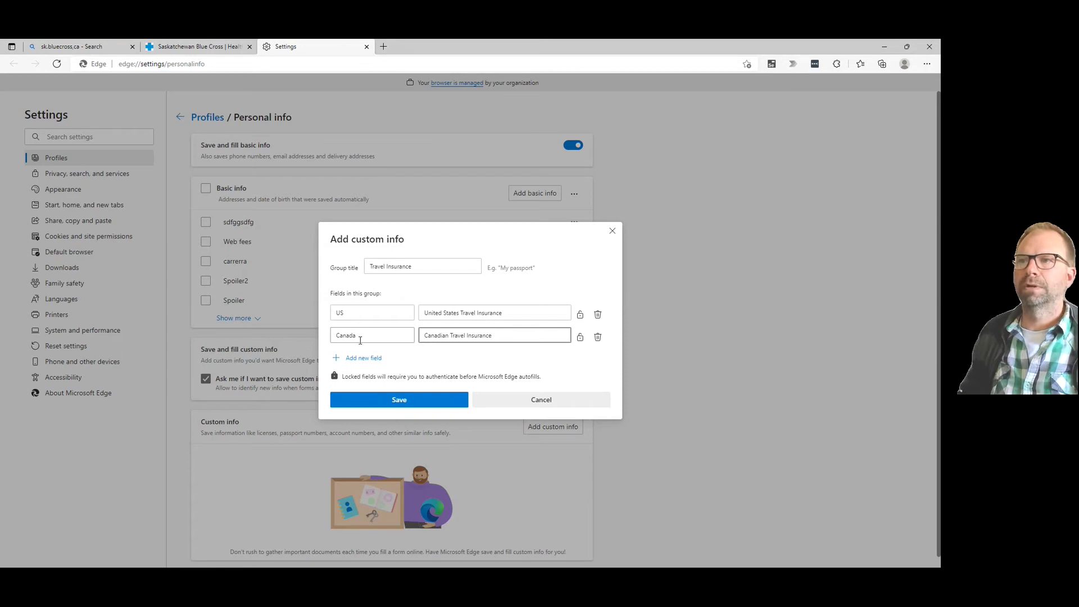
{"action": "left_click", "coordinate": [421, 404]}
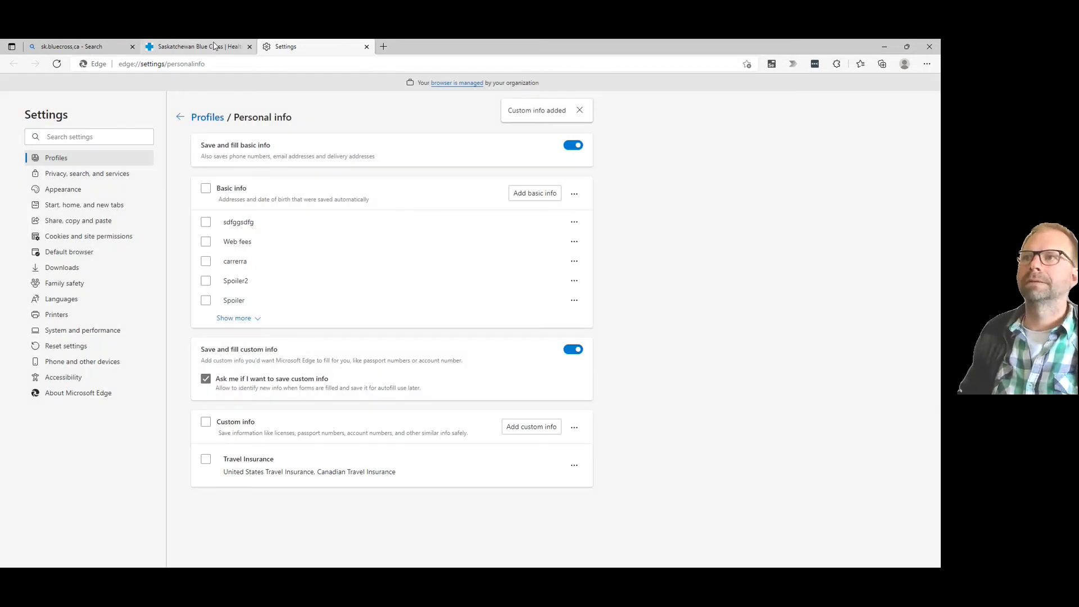
Step: On the Blue Cross tab, autofill 'United States Travel Insurance' via /t and search the site
{"action": "left_click", "coordinate": [214, 46]}
{"action": "left_click", "coordinate": [596, 139]}
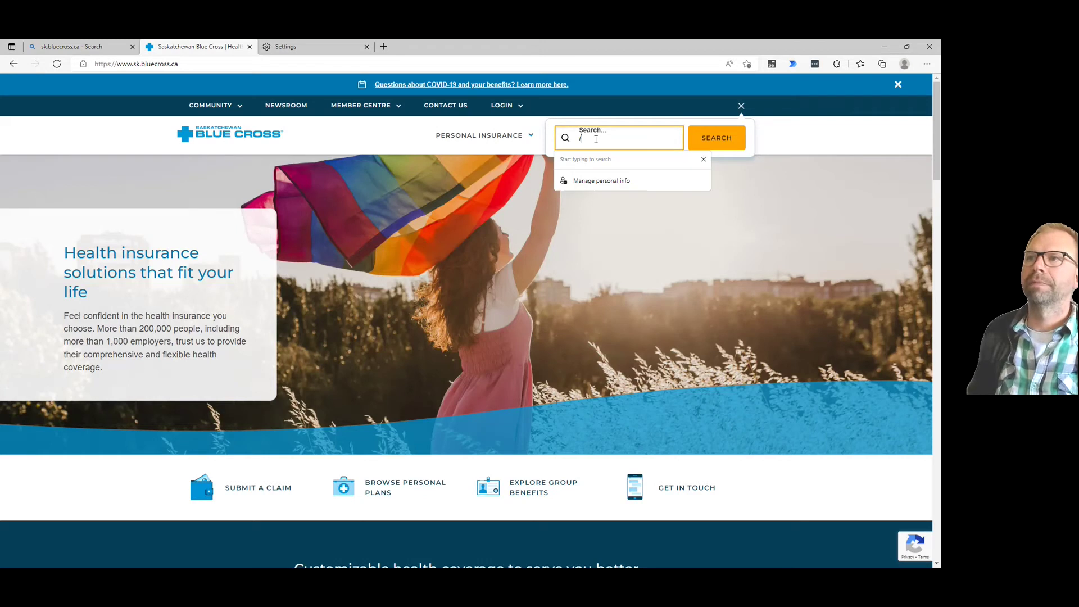
{"action": "type", "text": "/t"}
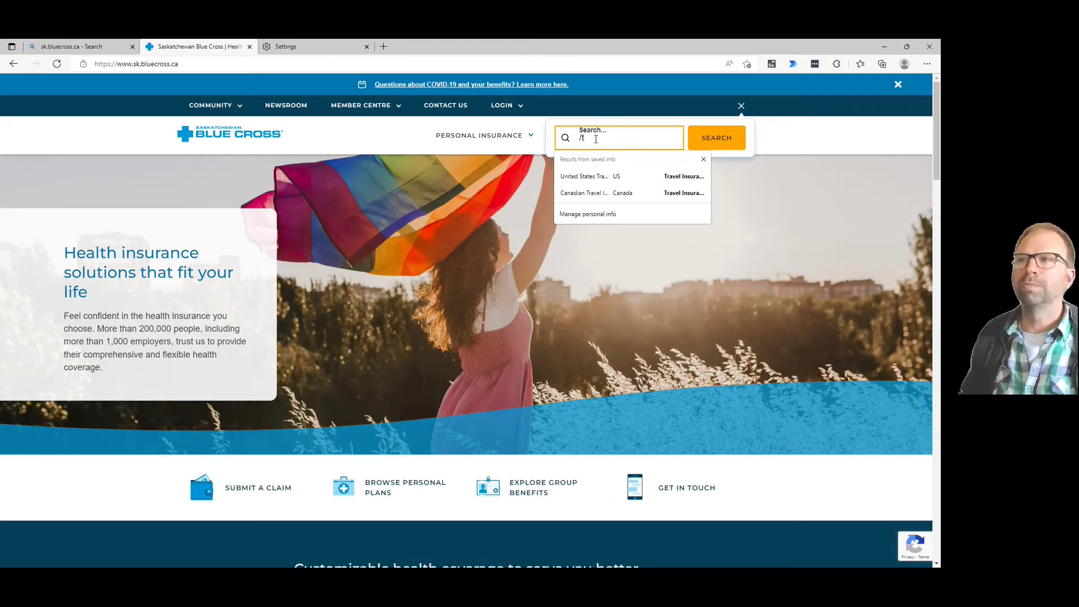
{"action": "left_click", "coordinate": [587, 176]}
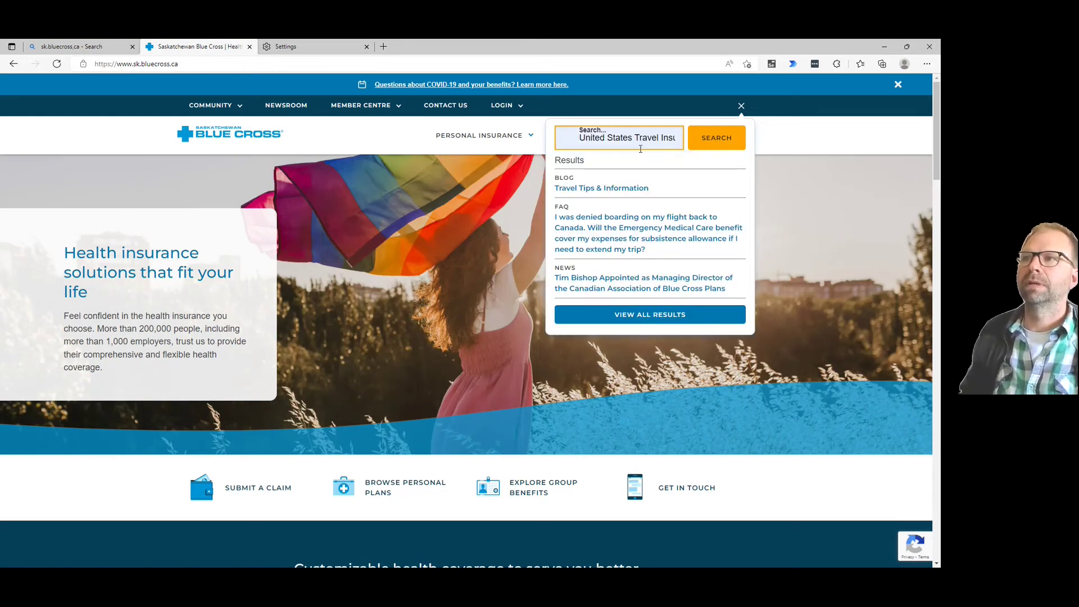
{"action": "left_click", "coordinate": [709, 139]}
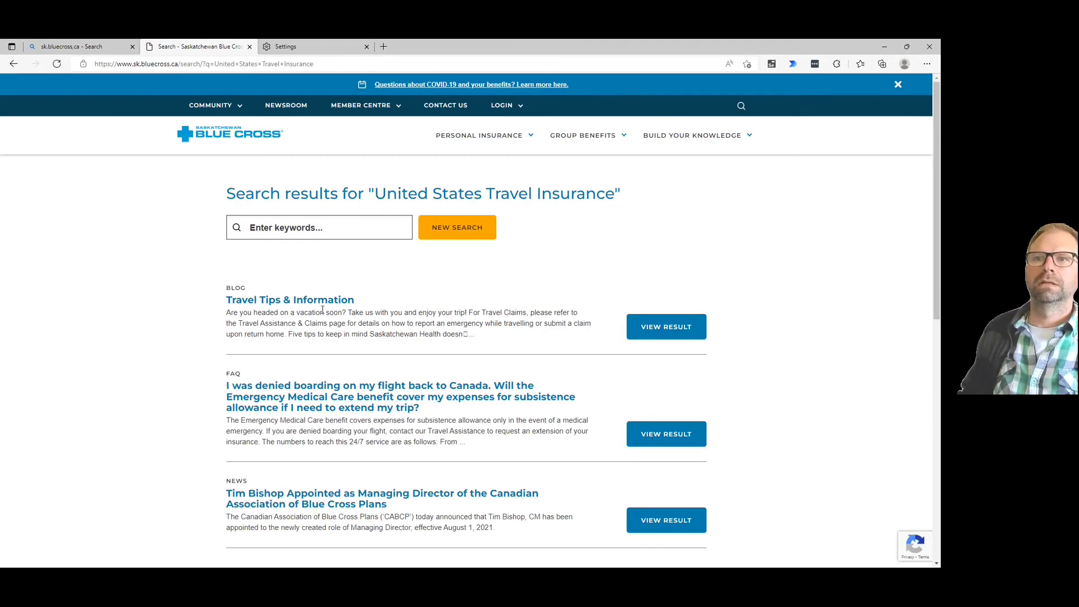
Step: Open the Travel Tips & Information search result
{"action": "scroll", "coordinate": [425, 324], "scroll_direction": "down", "scroll_amount": 1}
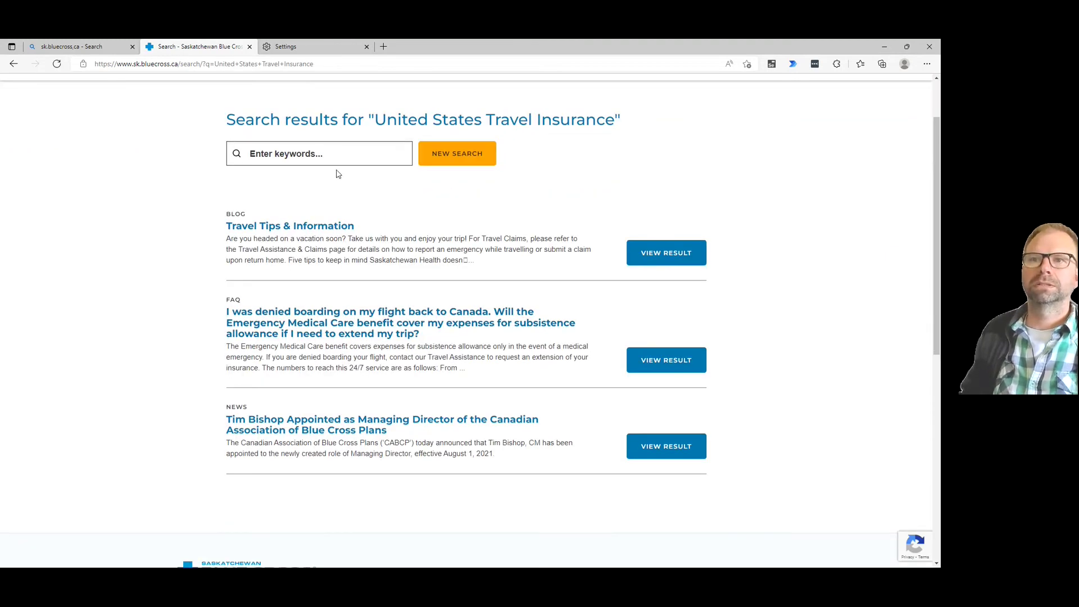
{"action": "scroll", "coordinate": [337, 174], "scroll_direction": "down", "scroll_amount": 3}
{"action": "scroll", "coordinate": [400, 216], "scroll_direction": "up", "scroll_amount": 4}
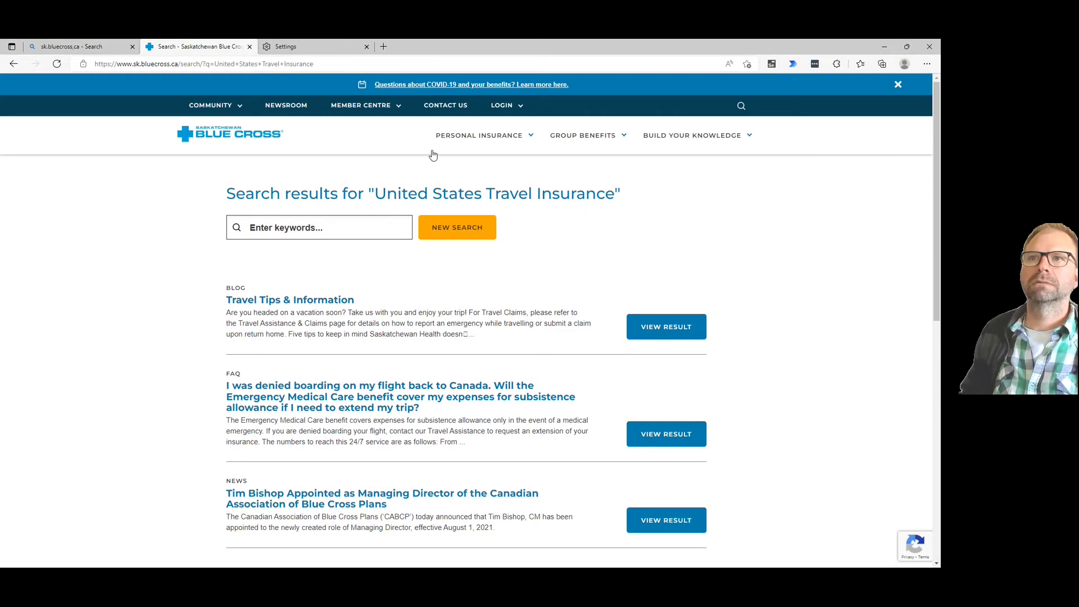
{"action": "left_click", "coordinate": [295, 300]}
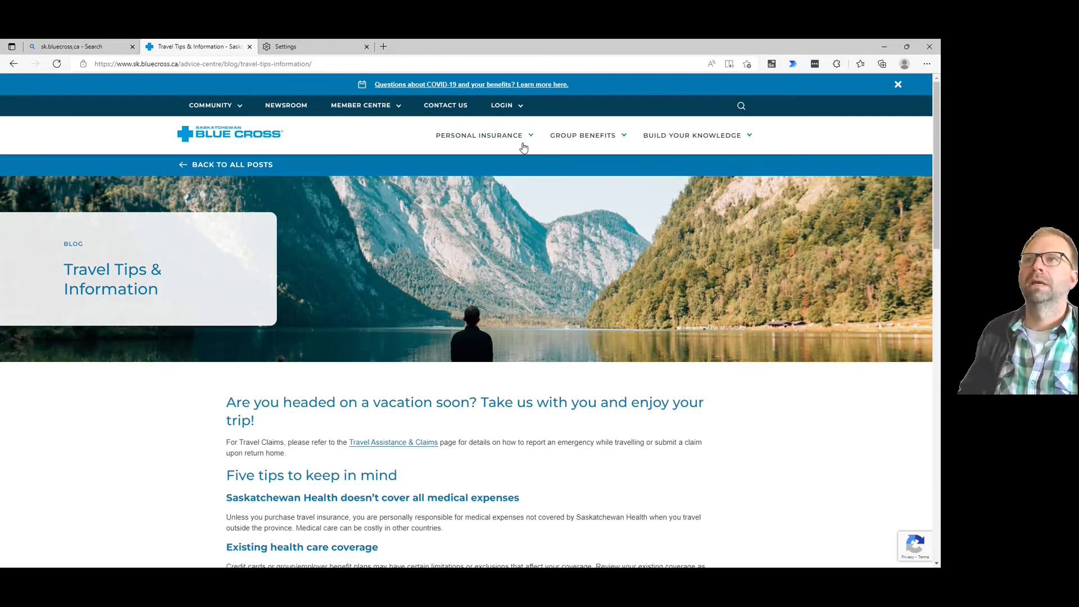
Step: Go to Personal Insurance travel plans, start Buy Now, and acknowledge the travel information notice
{"action": "left_click", "coordinate": [482, 141]}
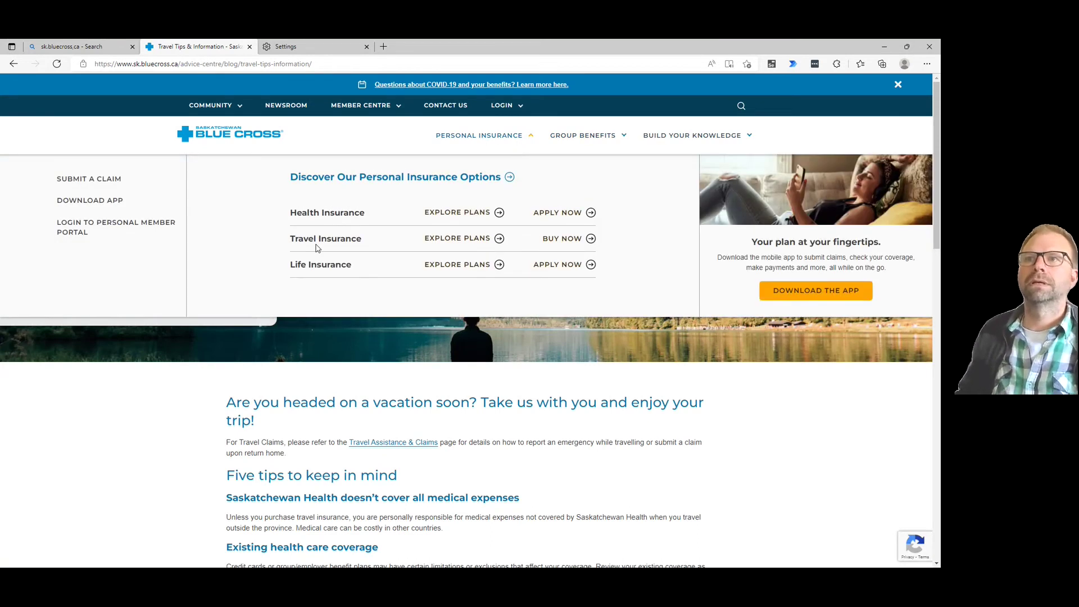
{"action": "left_click", "coordinate": [465, 238]}
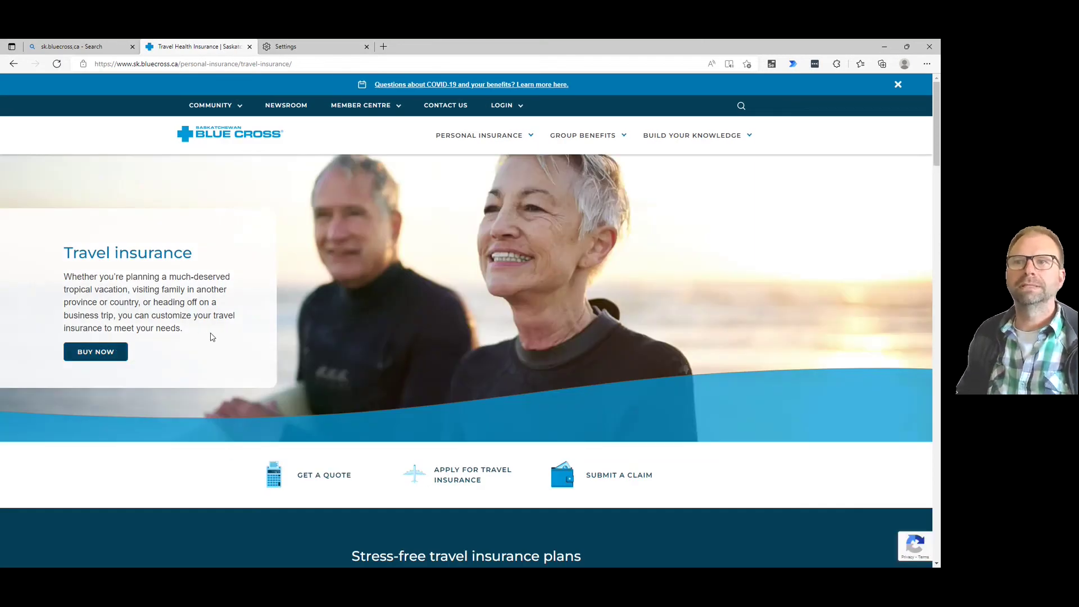
{"action": "left_click", "coordinate": [115, 354]}
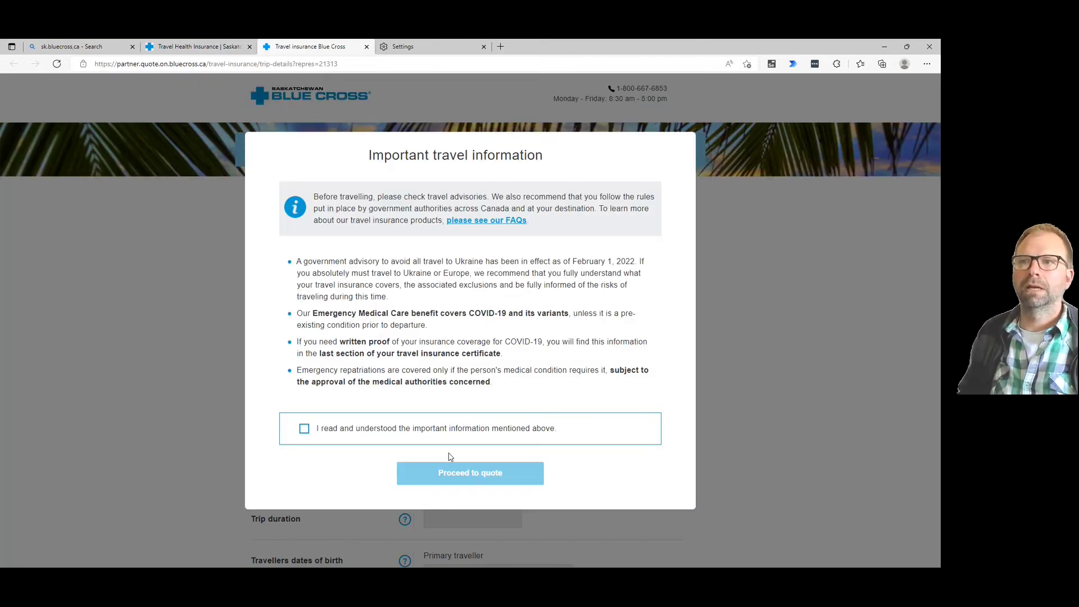
{"action": "left_click", "coordinate": [417, 432]}
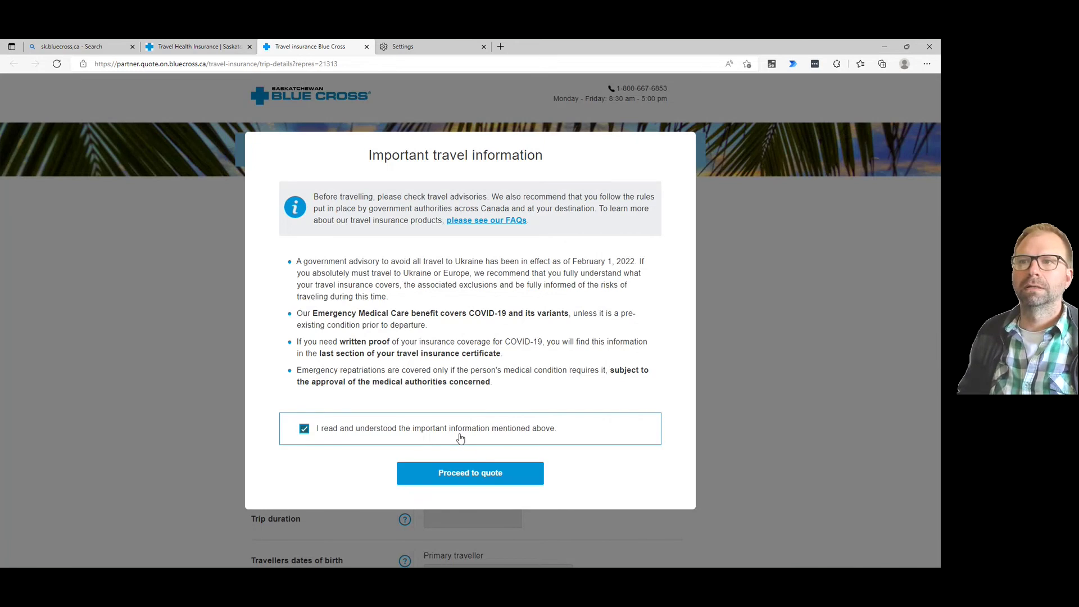
Step: Continue to the quote form and set the main destination to United States of America
{"action": "left_click", "coordinate": [490, 482]}
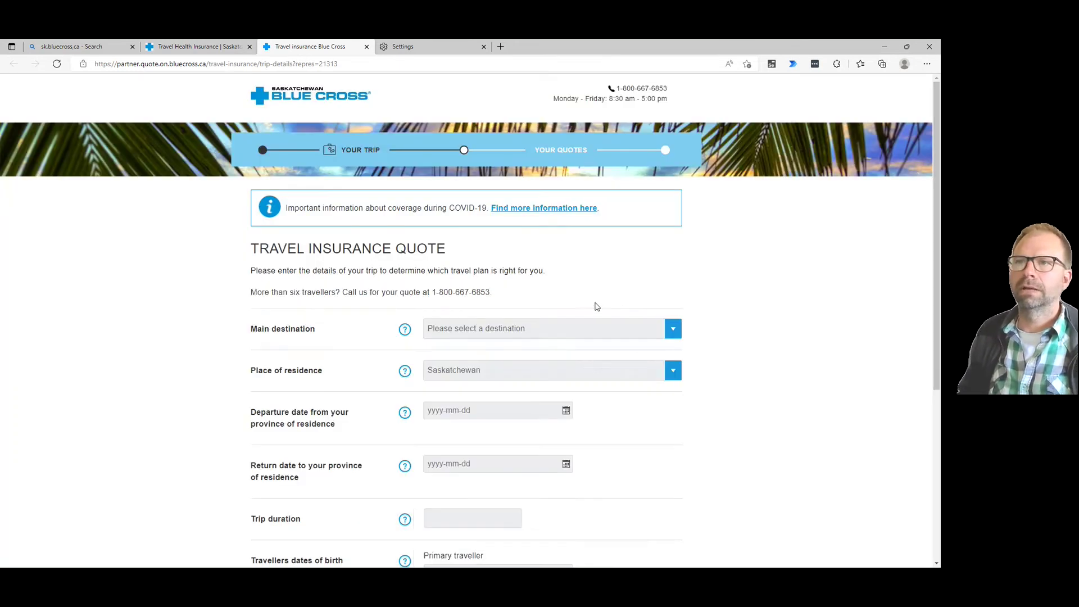
{"action": "left_click", "coordinate": [502, 330]}
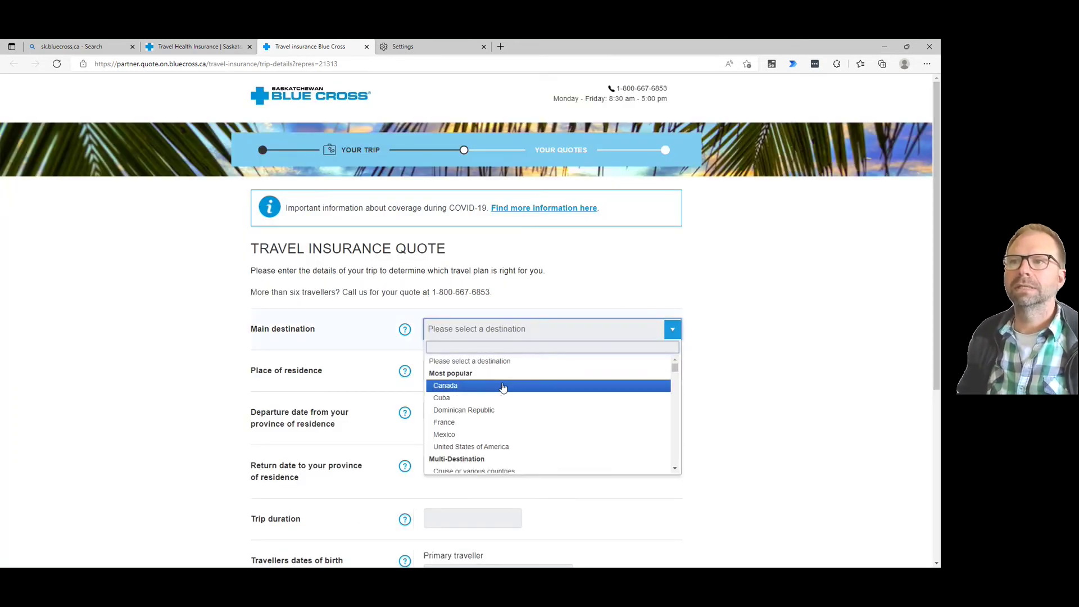
{"action": "left_click", "coordinate": [494, 447]}
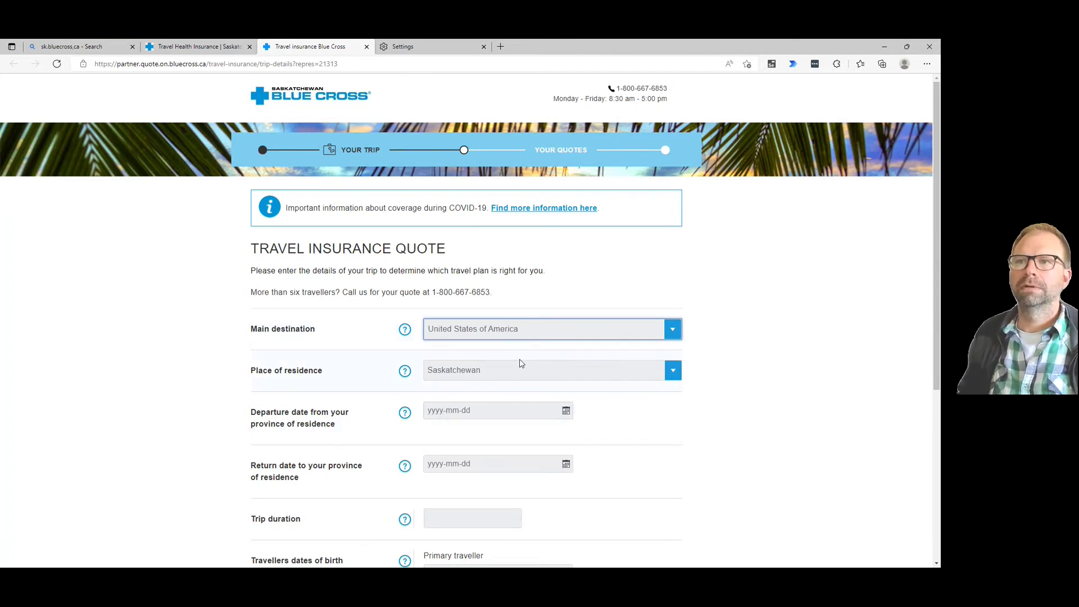
Step: Set the trip dates to June 3 through June 30, 2022 (28 days)
{"action": "scroll", "coordinate": [526, 369], "scroll_direction": "down", "scroll_amount": 1}
{"action": "left_click", "coordinate": [524, 336]}
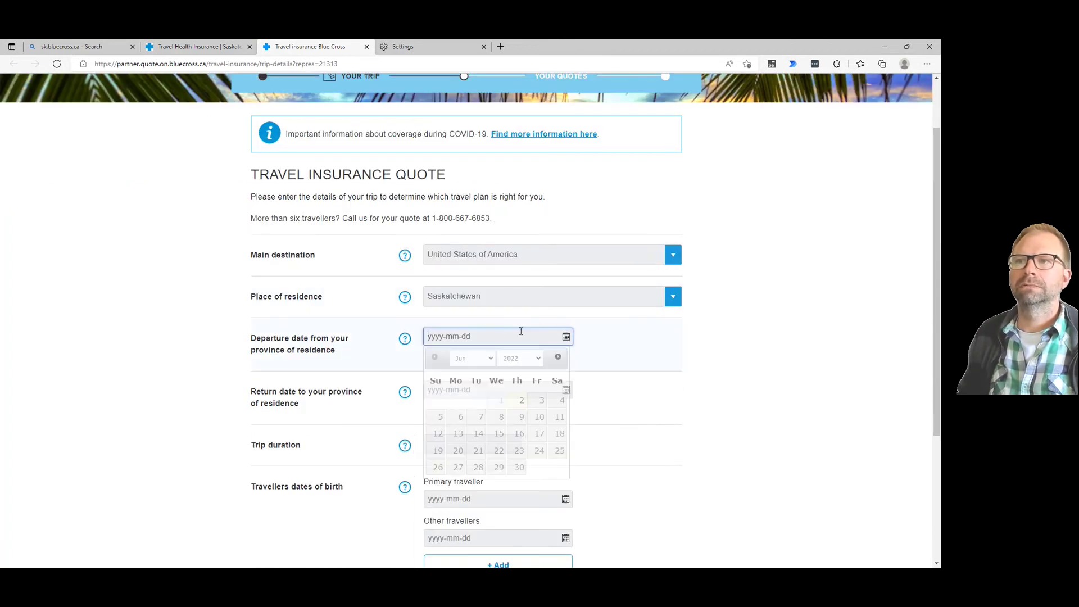
{"action": "left_click", "coordinate": [538, 400]}
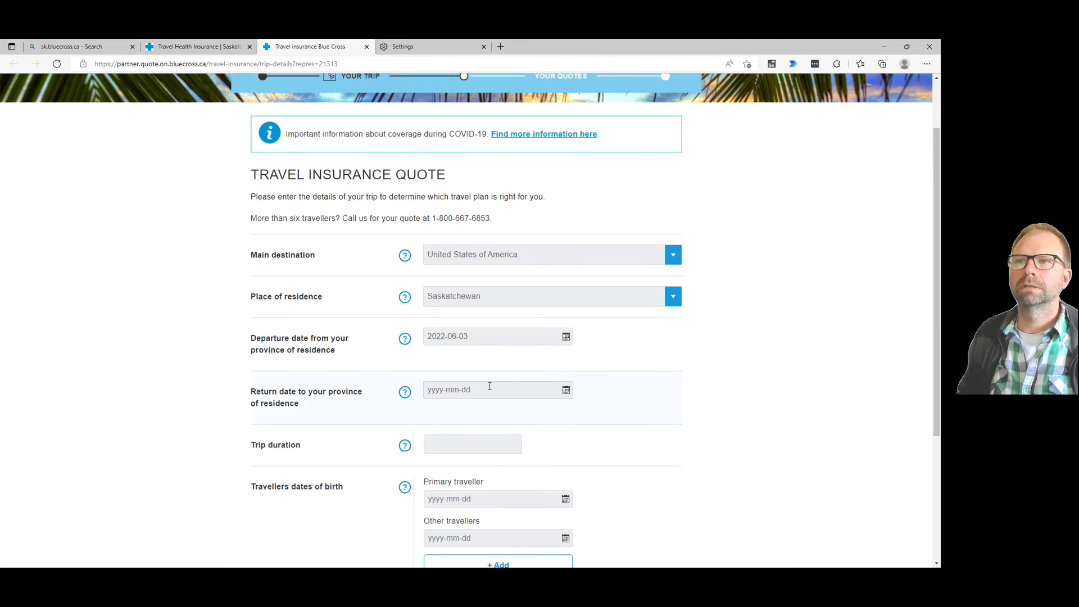
{"action": "left_click", "coordinate": [484, 388]}
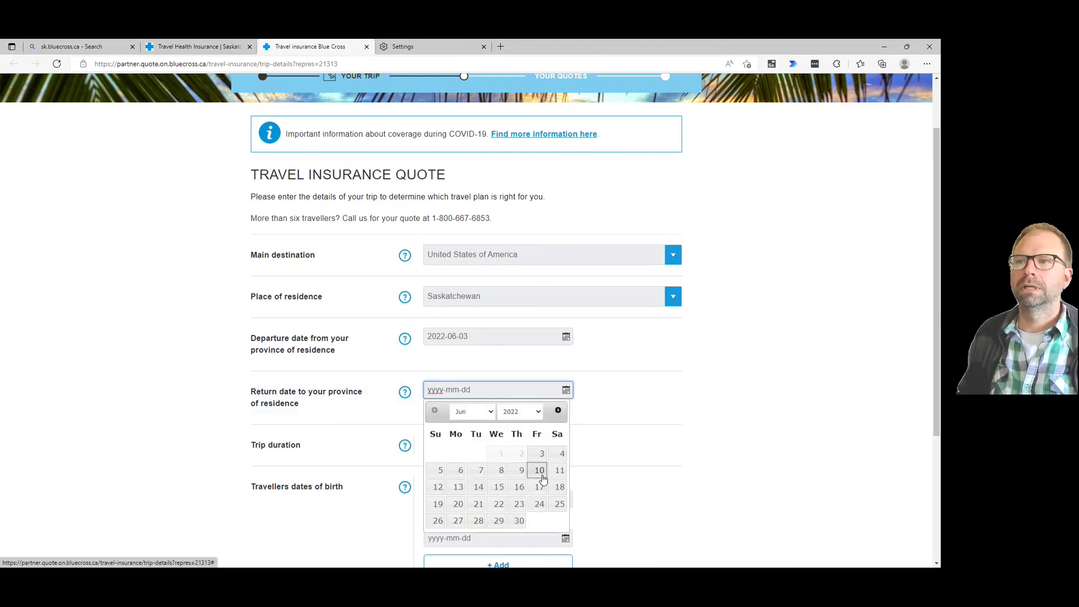
{"action": "left_click", "coordinate": [519, 520]}
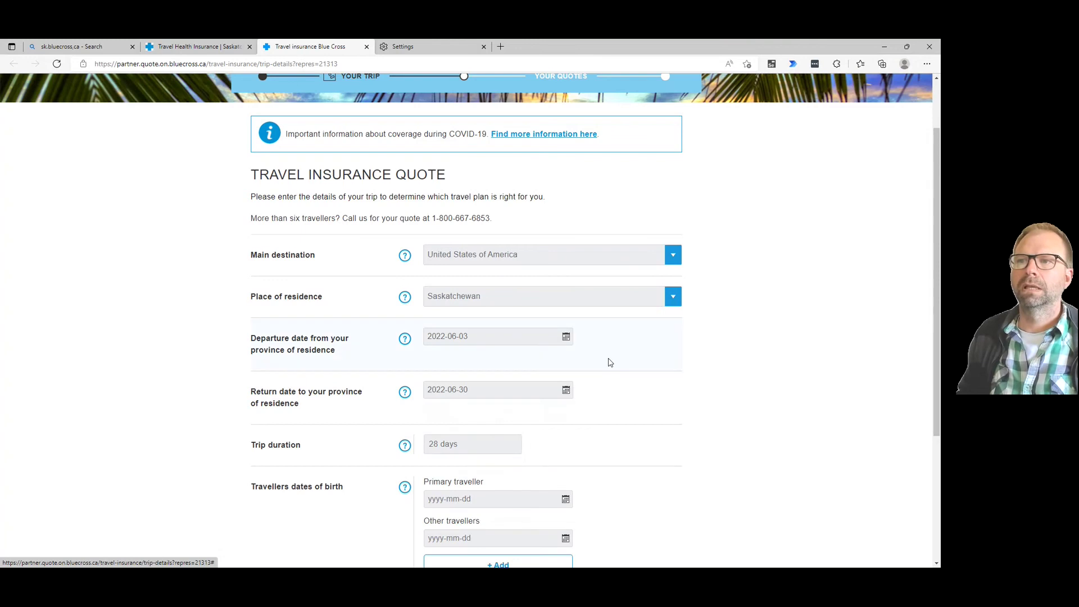
{"action": "scroll", "coordinate": [516, 456], "scroll_direction": "down", "scroll_amount": 3}
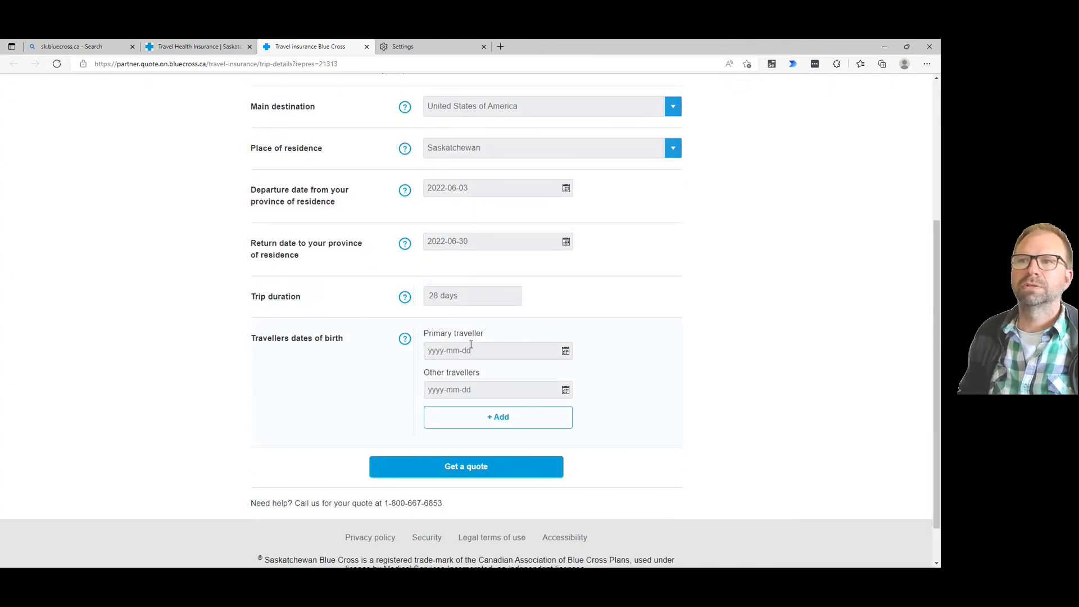
Step: Set the primary traveller's birth date to 1982-06-03 and begin the other traveller's birth date
{"action": "left_click", "coordinate": [481, 344]}
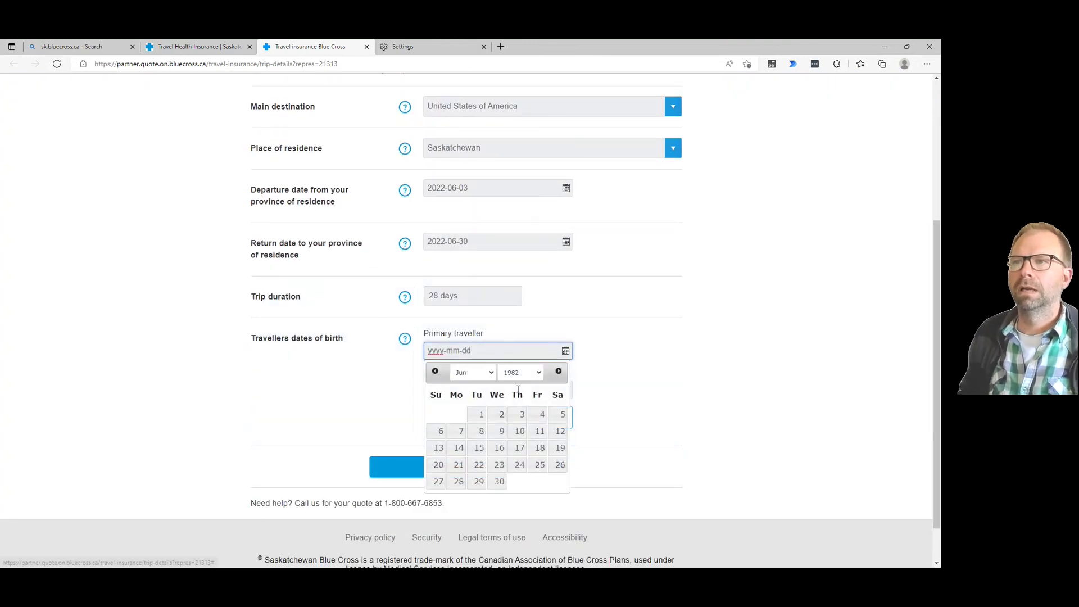
{"action": "left_click", "coordinate": [518, 414]}
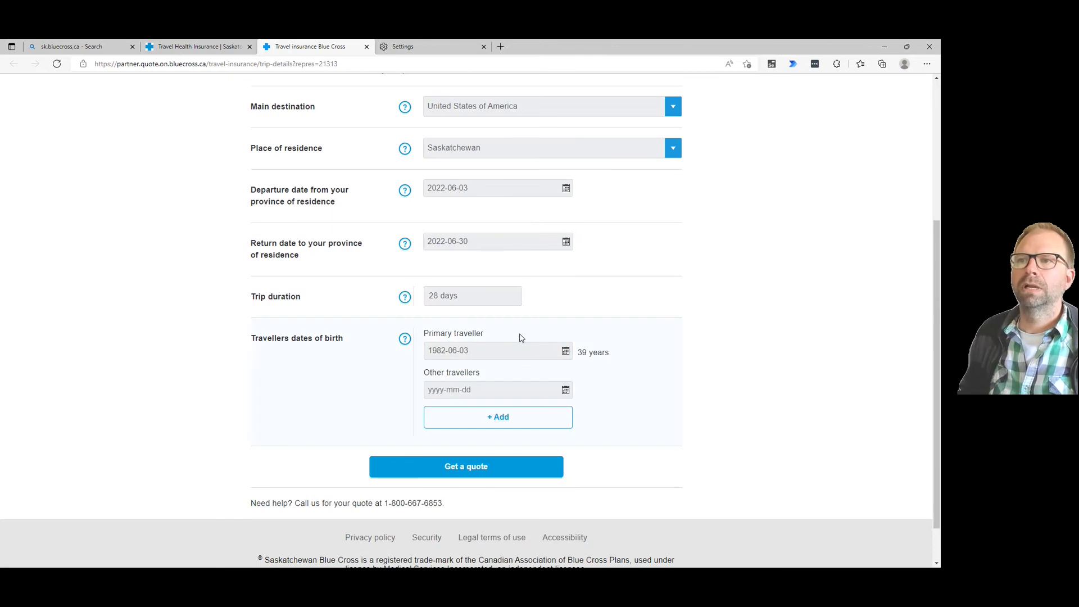
{"action": "left_click", "coordinate": [523, 386]}
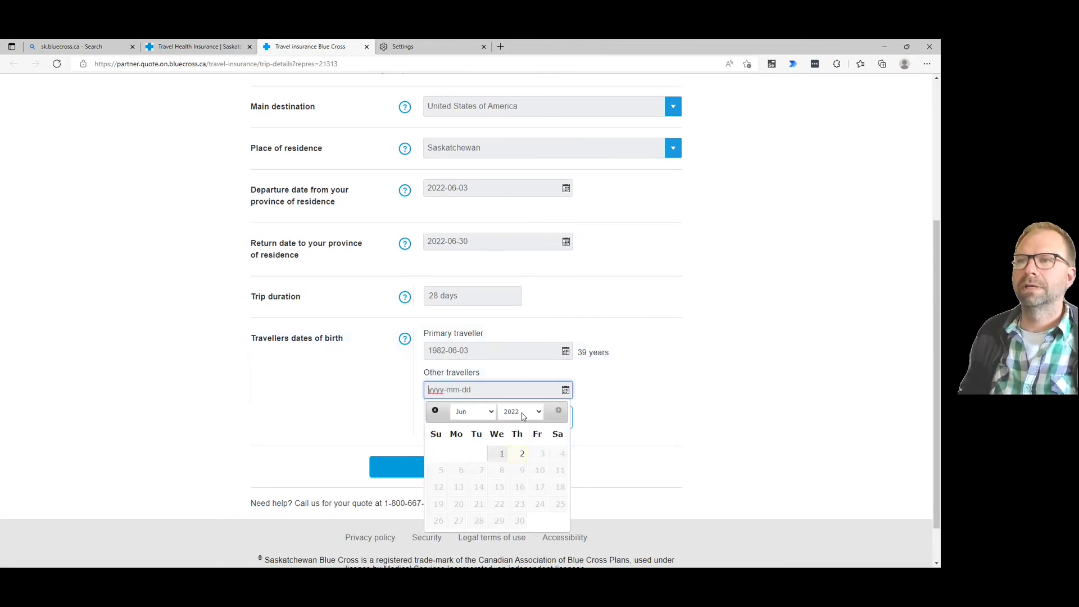
{"action": "left_click", "coordinate": [521, 411]}
{"action": "scroll", "coordinate": [518, 258], "scroll_direction": "up", "scroll_amount": 2}
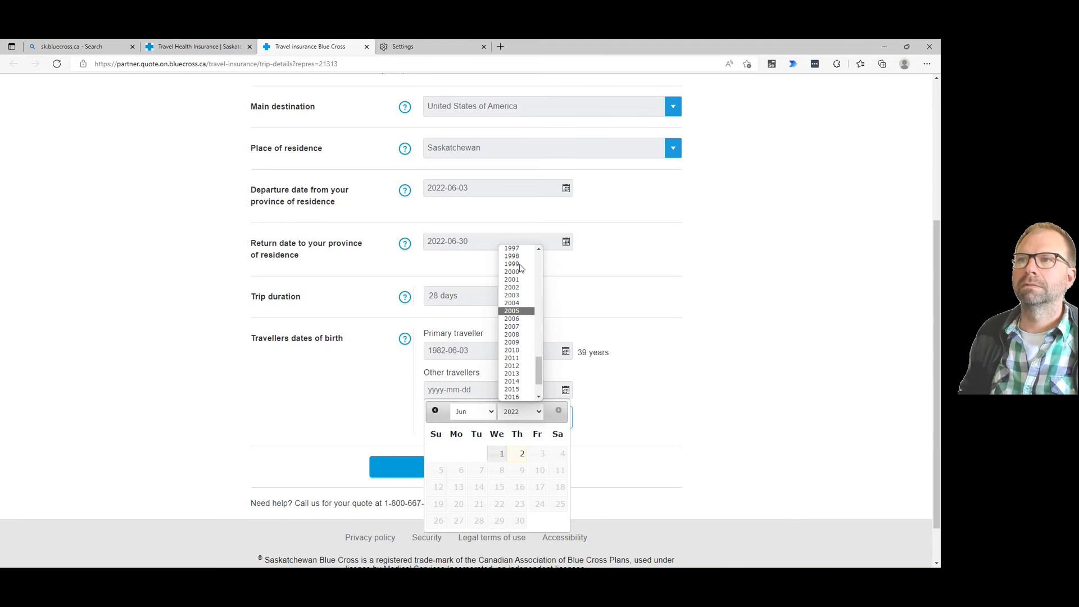
{"action": "left_click", "coordinate": [515, 318]}
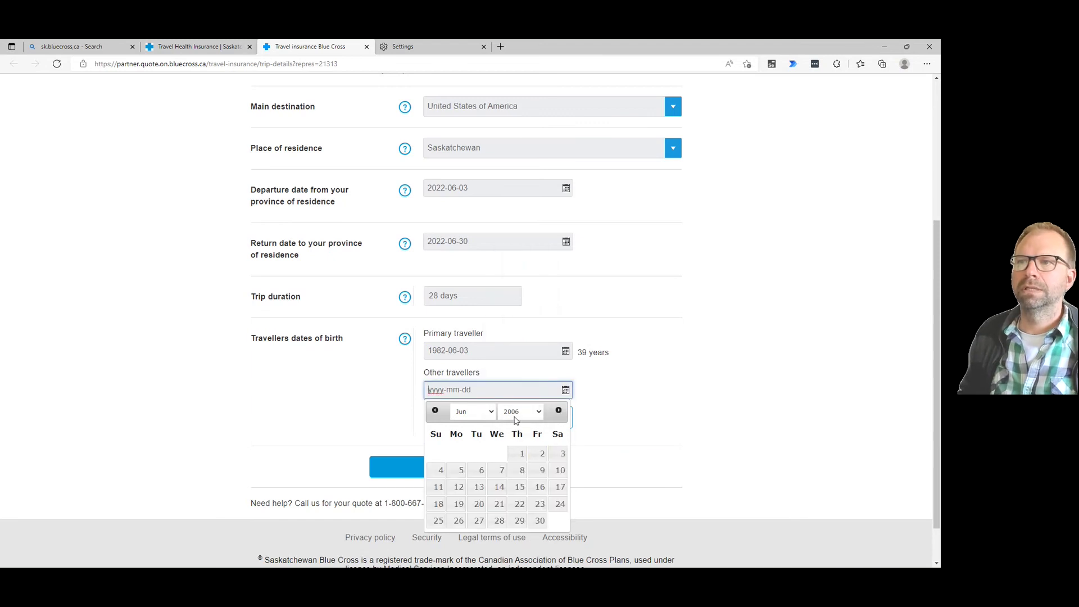
{"action": "left_click", "coordinate": [520, 471]}
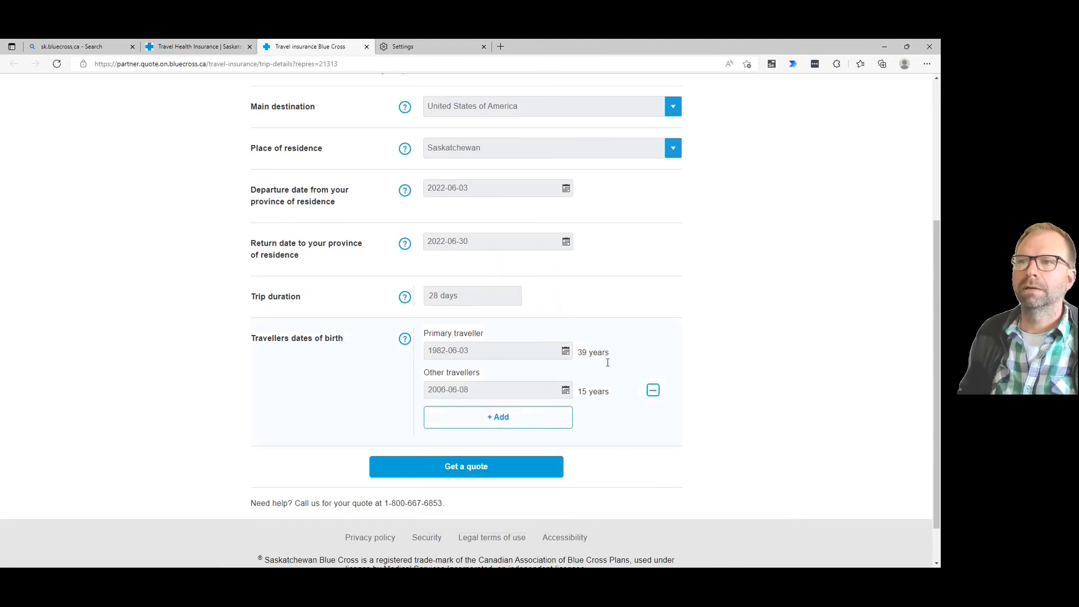
Step: Correct the other traveller's birth date to 1996-06-06 and get the quote
{"action": "left_click", "coordinate": [554, 389]}
{"action": "left_click", "coordinate": [538, 413]}
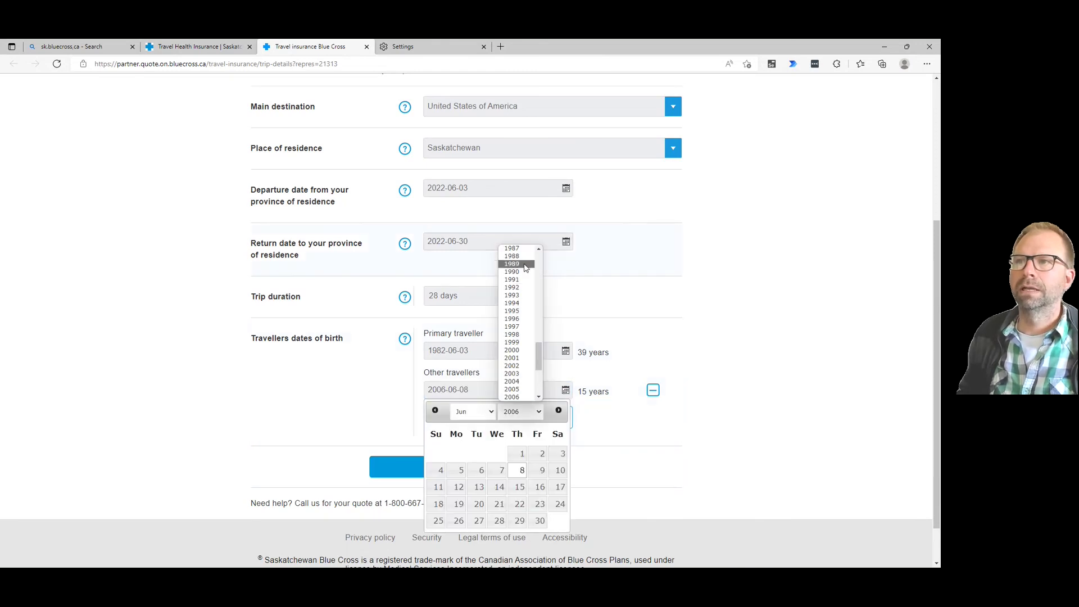
{"action": "left_click", "coordinate": [520, 412]}
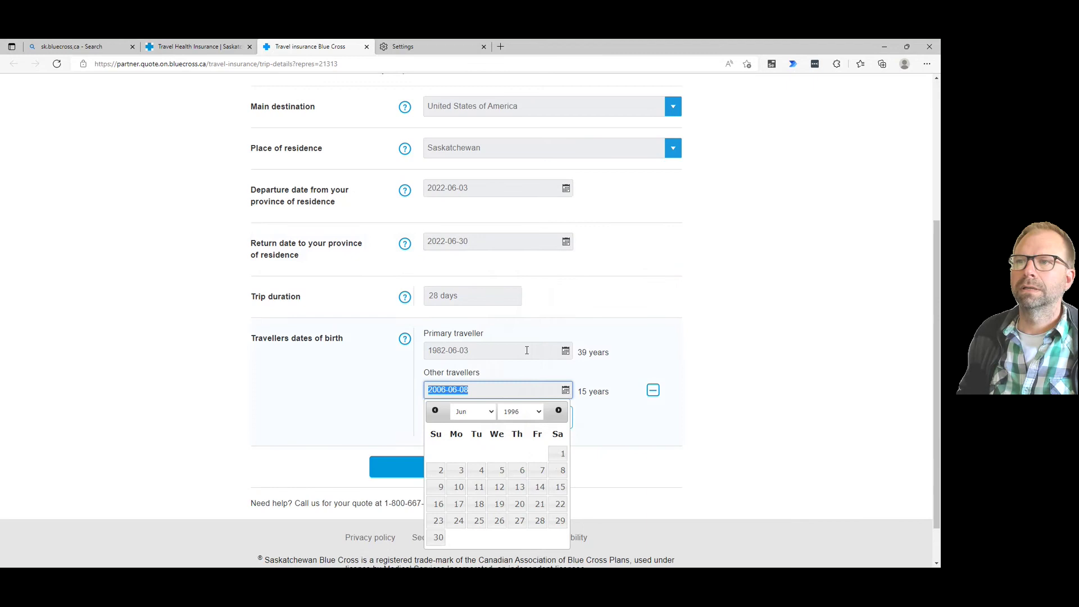
{"action": "left_click", "coordinate": [629, 409]}
{"action": "left_click", "coordinate": [528, 388]}
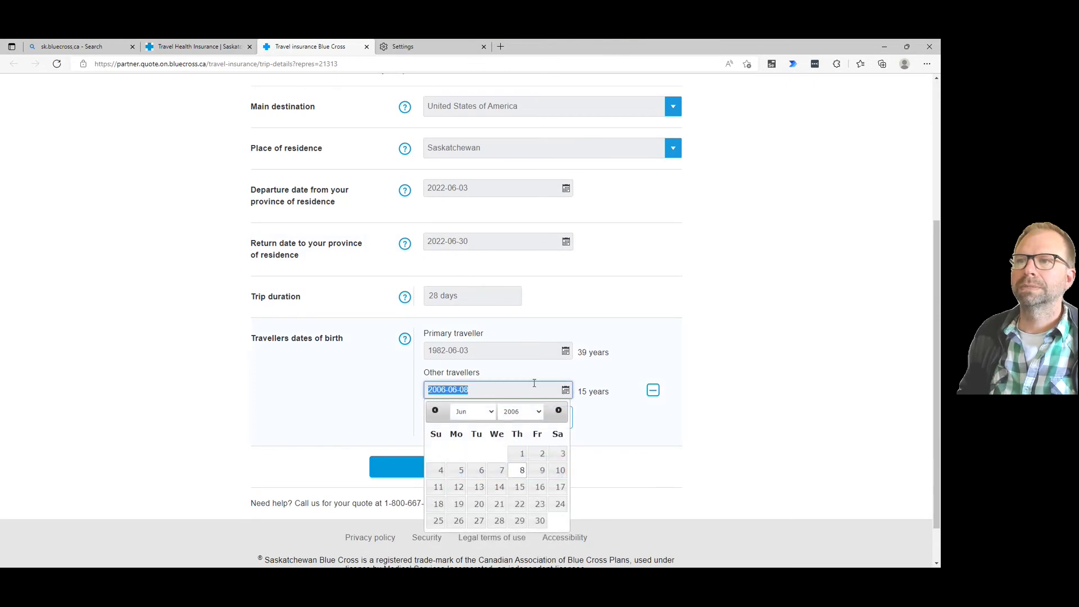
{"action": "left_click", "coordinate": [538, 411]}
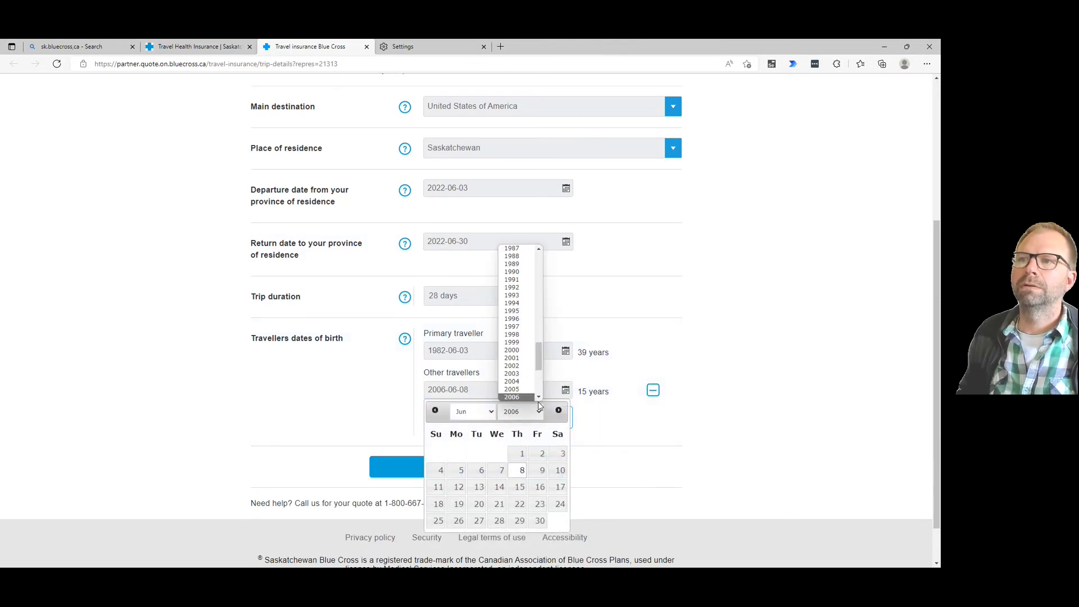
{"action": "left_click", "coordinate": [522, 319]}
{"action": "left_click", "coordinate": [522, 471]}
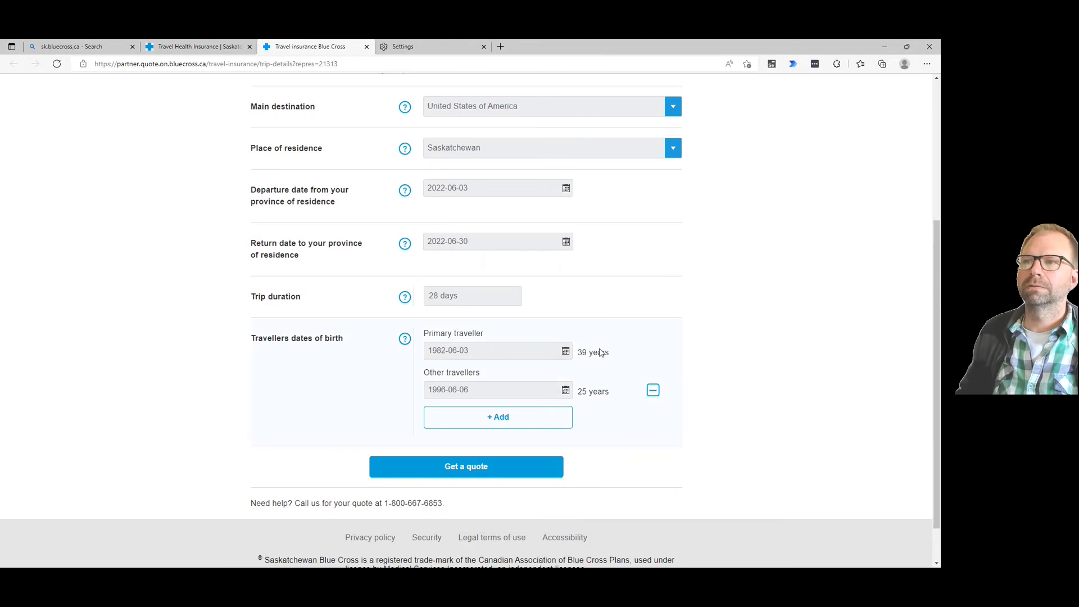
{"action": "left_click", "coordinate": [474, 473]}
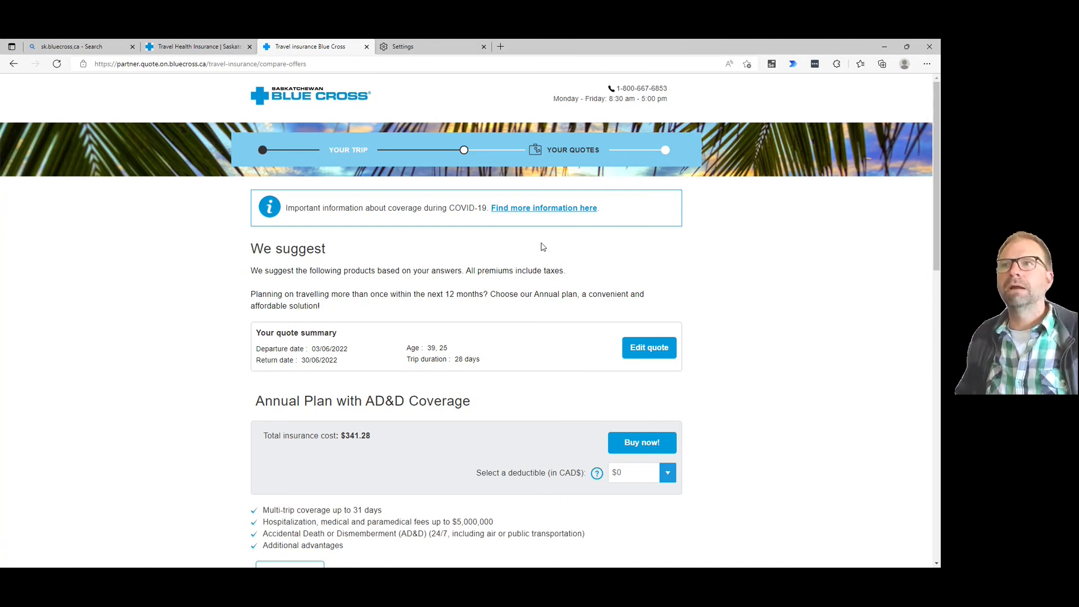
{"action": "left_click", "coordinate": [427, 61]}
{"action": "type", "text": "ww"}
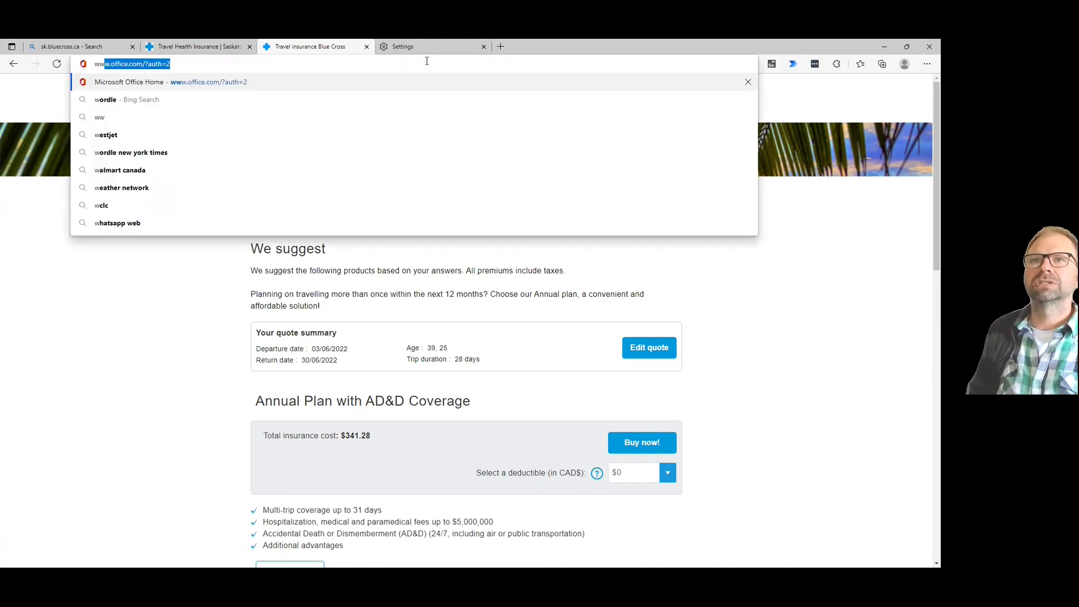
{"action": "type", "text": "w.google.com"}
{"action": "key", "text": "Return"}
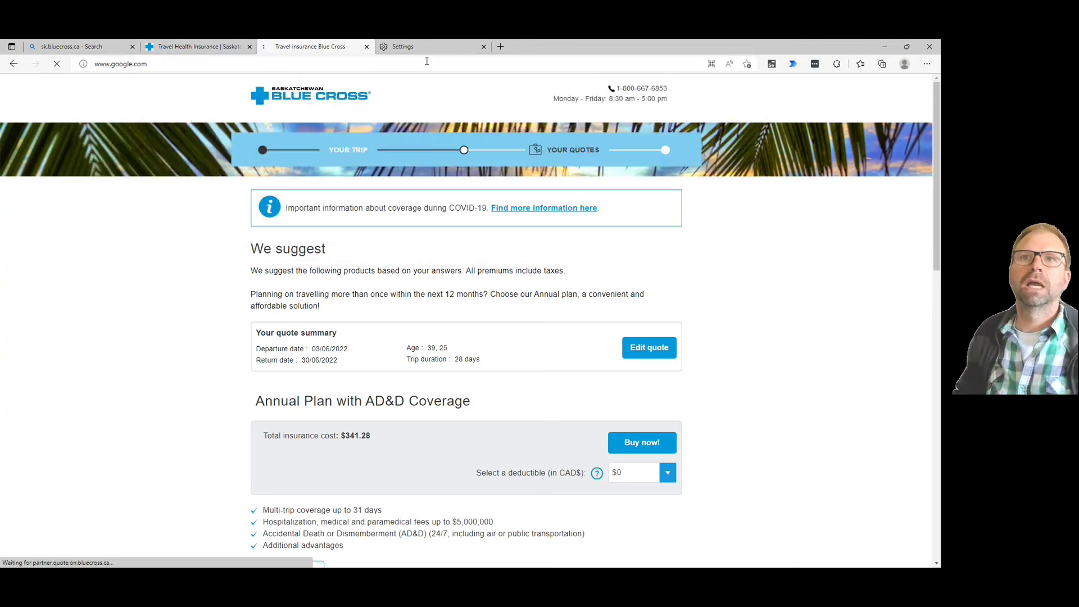
Step: Enter / in the Google search box to test autofill, then dismiss the suggestions
{"action": "left_click", "coordinate": [401, 267]}
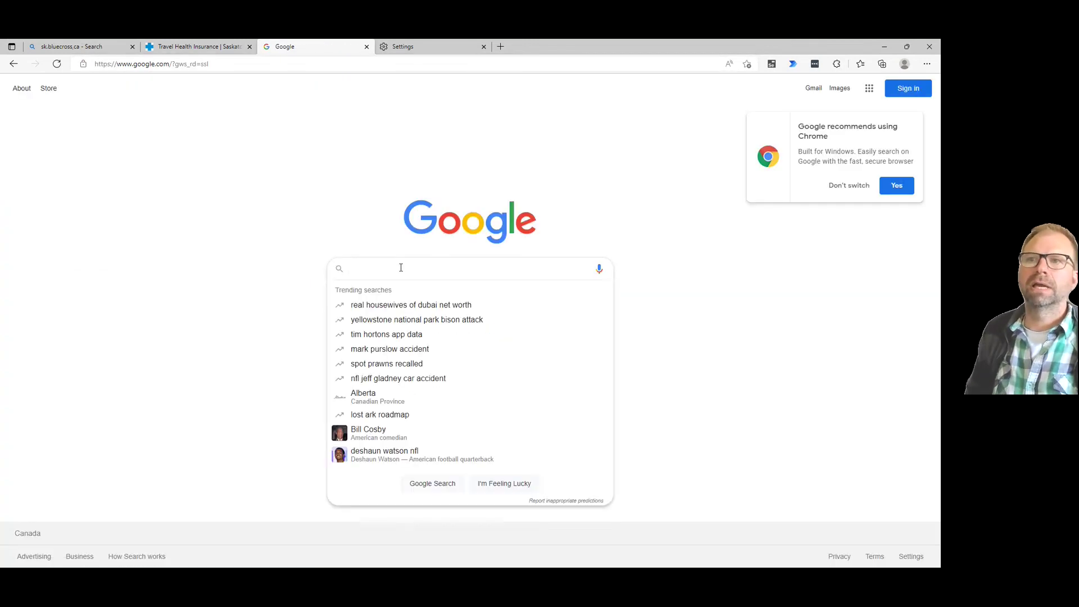
{"action": "type", "text": "/"}
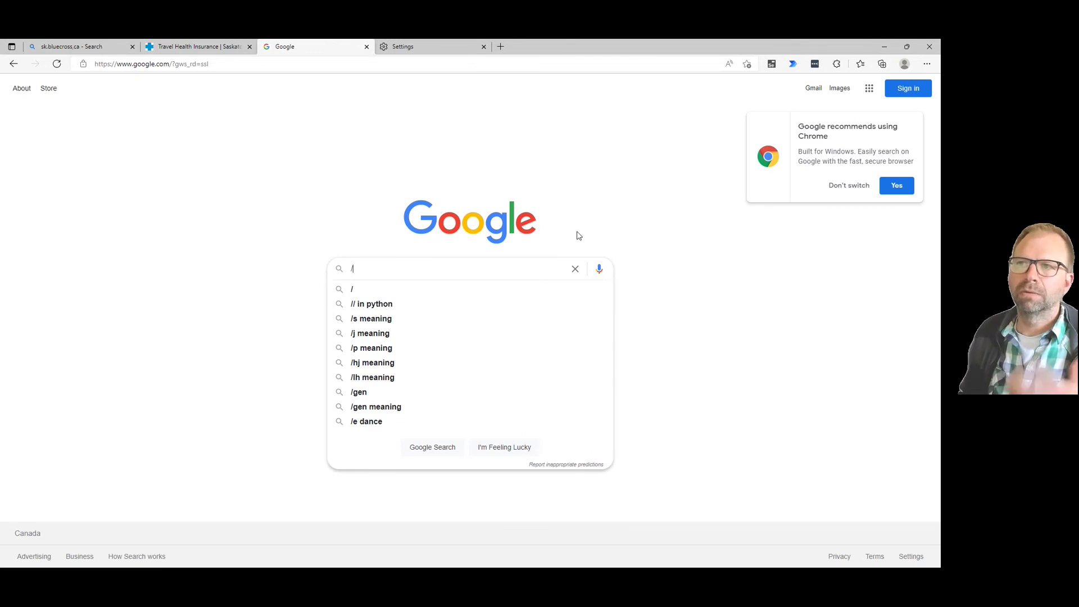
{"action": "left_click", "coordinate": [691, 212]}
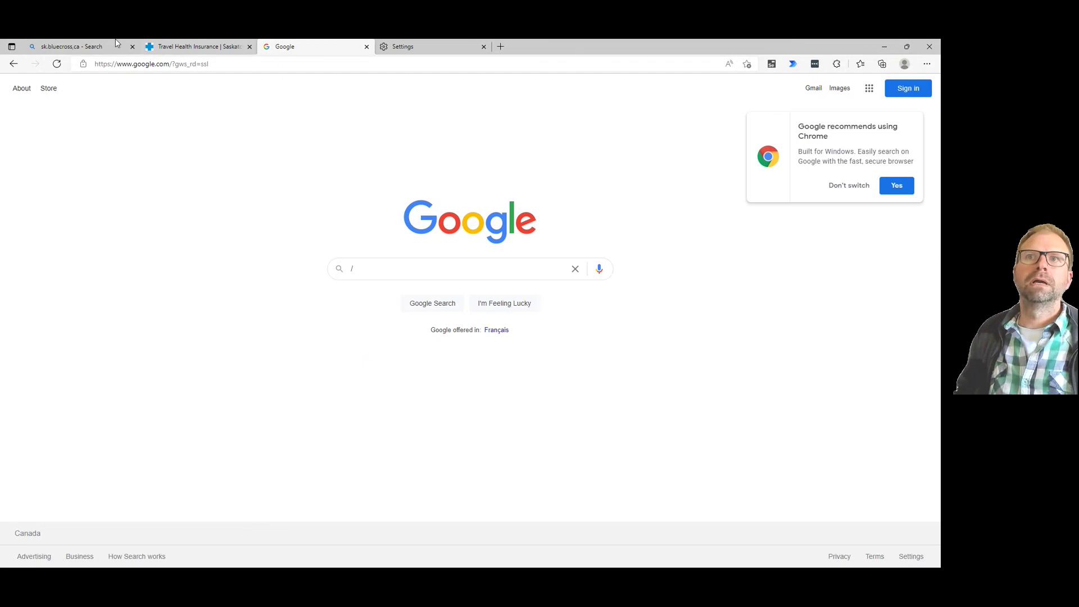
Step: Reopen Edge's personal info settings from the Blue Cross search autofill, then cancel a new custom info group
{"action": "left_click", "coordinate": [184, 47]}
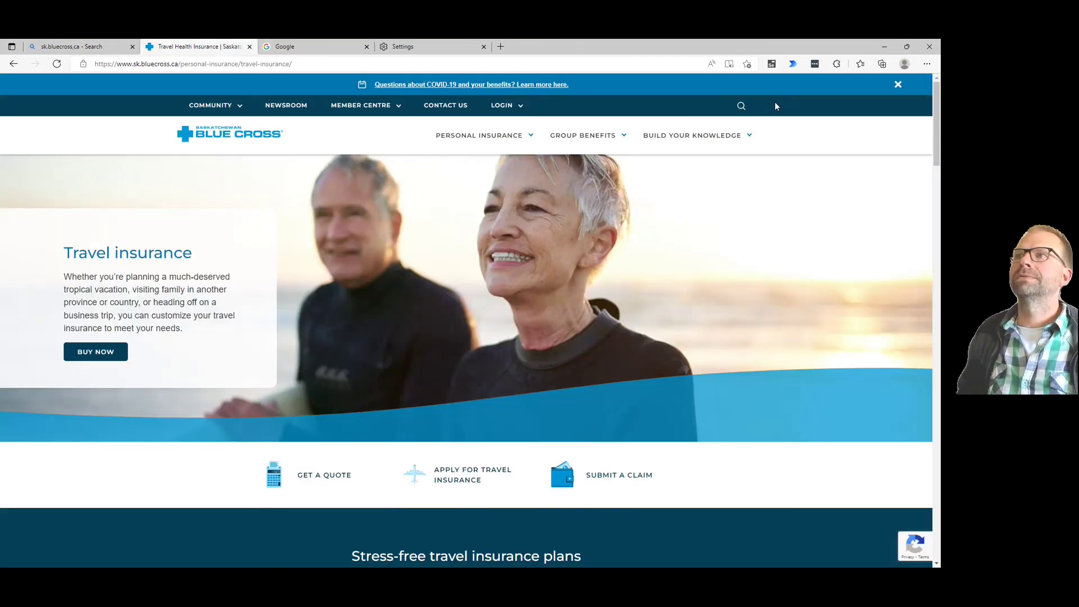
{"action": "left_click", "coordinate": [742, 105]}
{"action": "left_click", "coordinate": [630, 140]}
{"action": "type", "text": "u"}
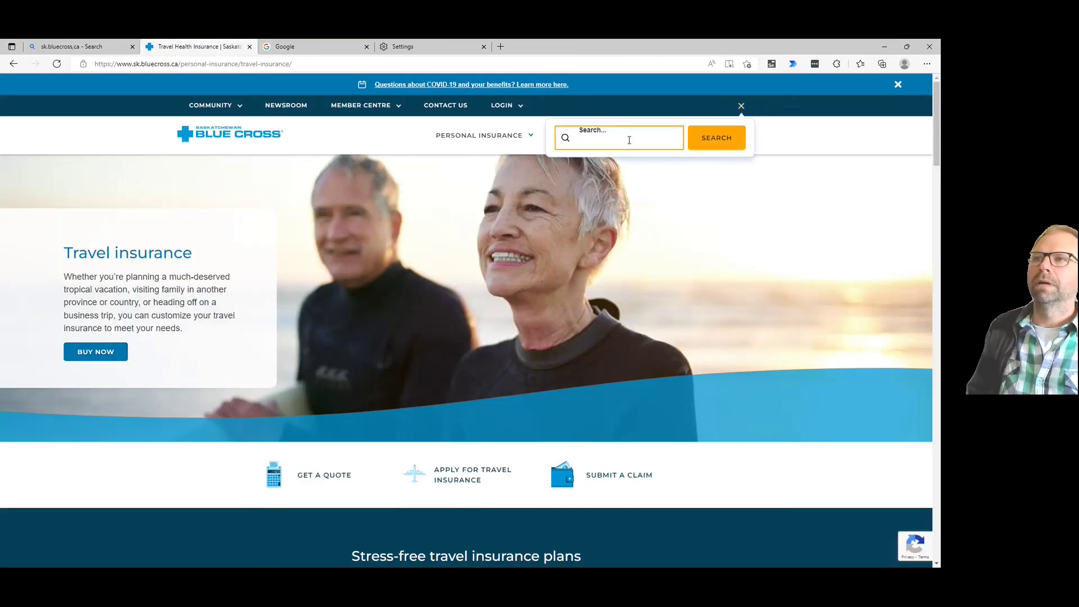
{"action": "left_click", "coordinate": [628, 140]}
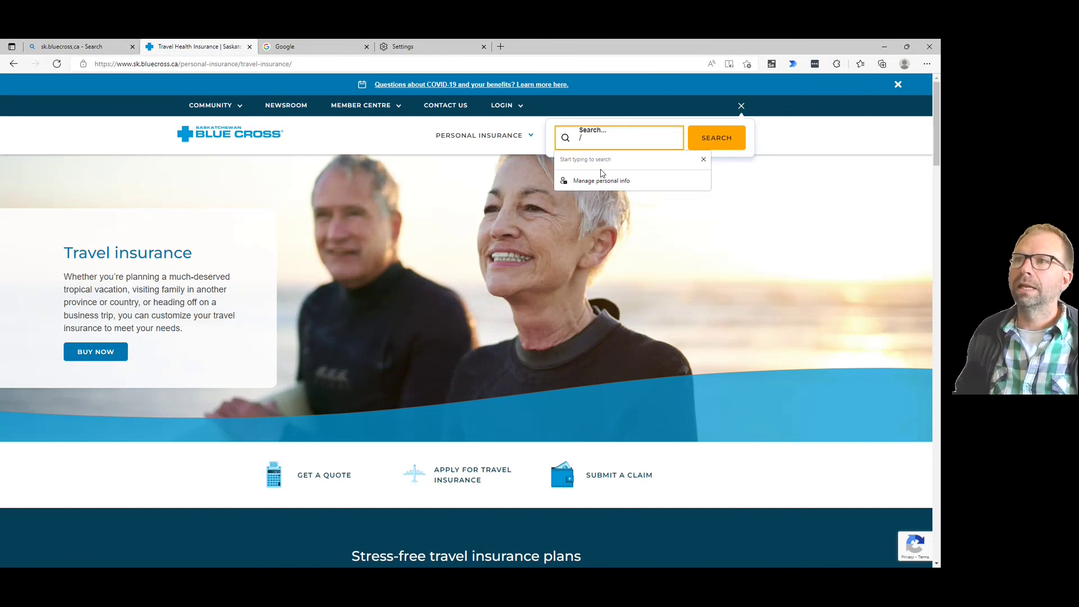
{"action": "left_click", "coordinate": [630, 176]}
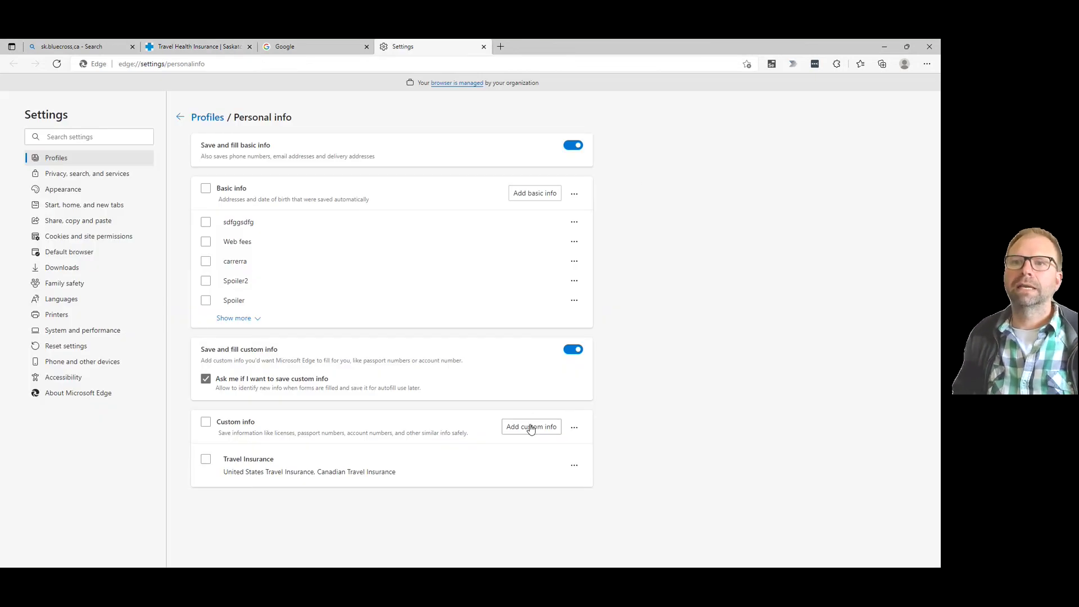
{"action": "left_click", "coordinate": [531, 427]}
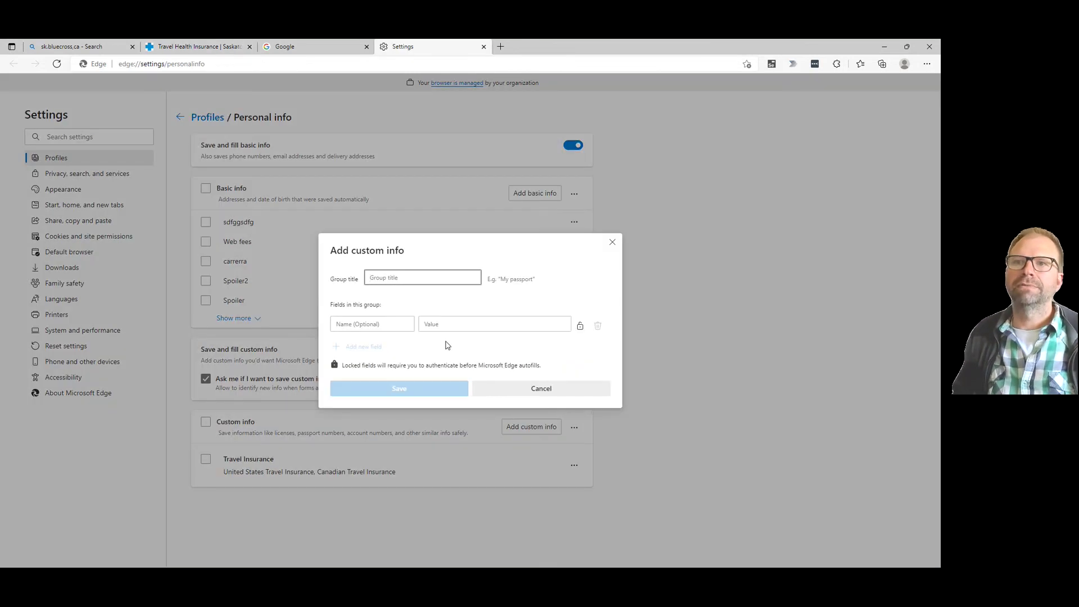
{"action": "left_click", "coordinate": [514, 390]}
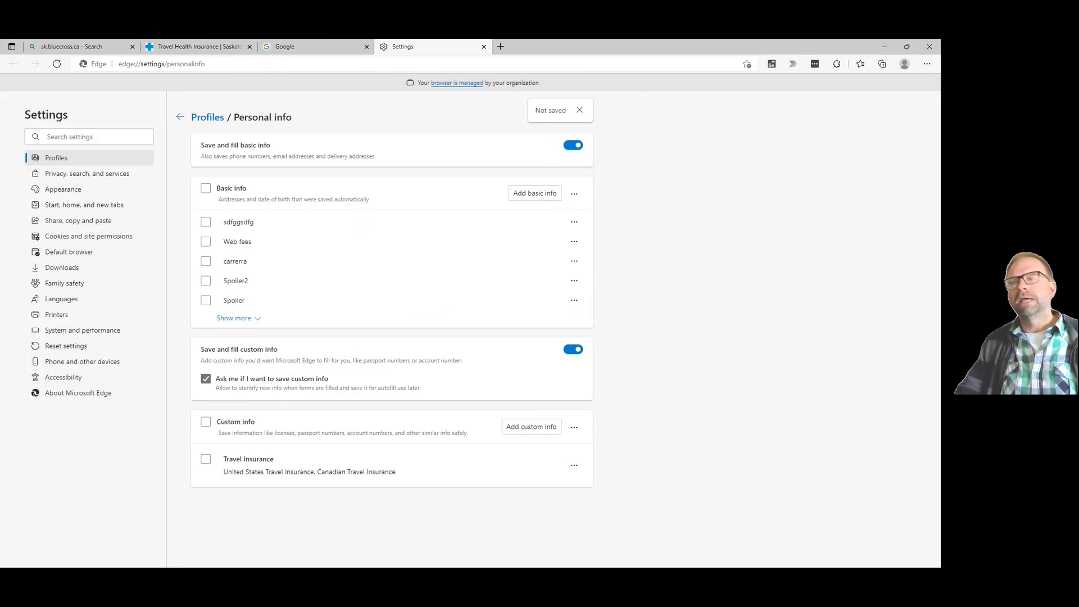